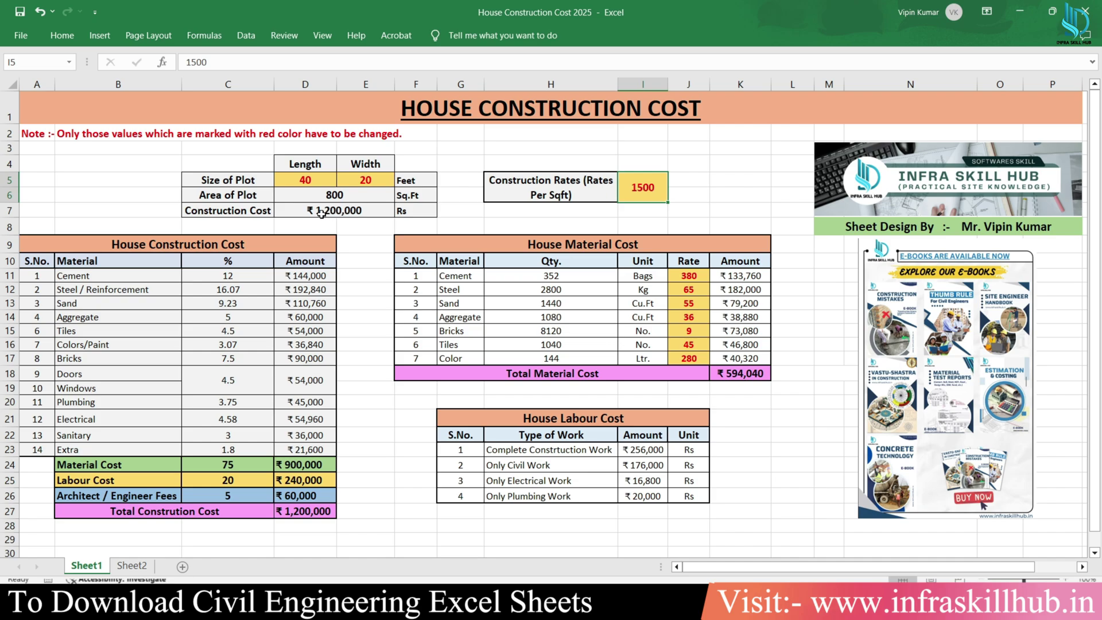
Set the construction rate per square foot to 1400.
{"action": "left_click_drag", "start_coordinate": [266, 212], "coordinate": [333, 211]}
{"action": "left_click", "coordinate": [345, 211]}
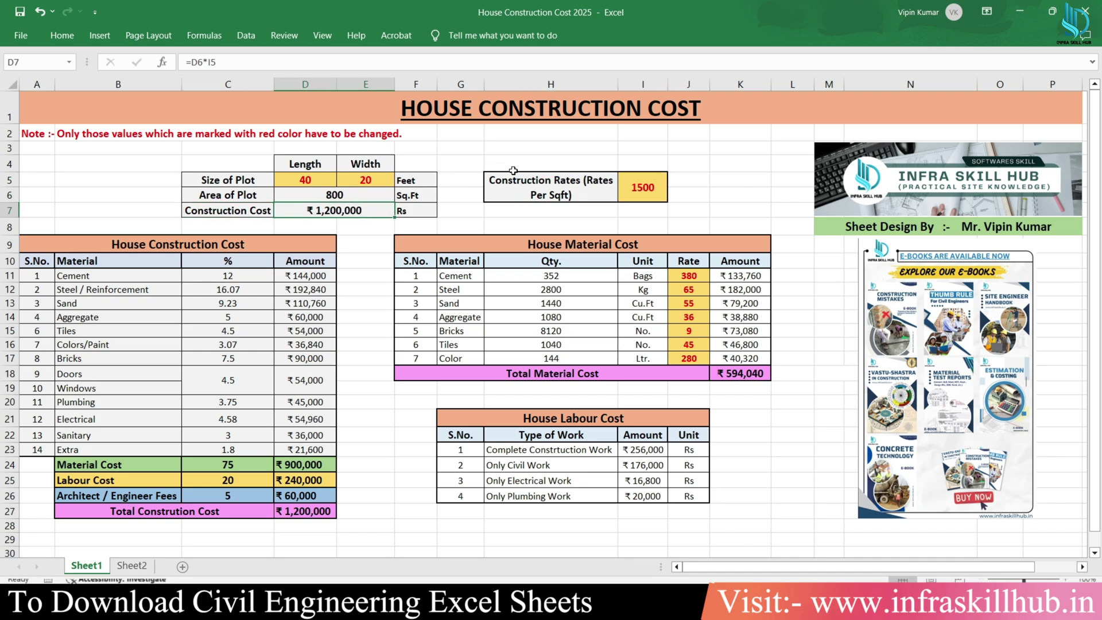
{"action": "left_click", "coordinate": [634, 196]}
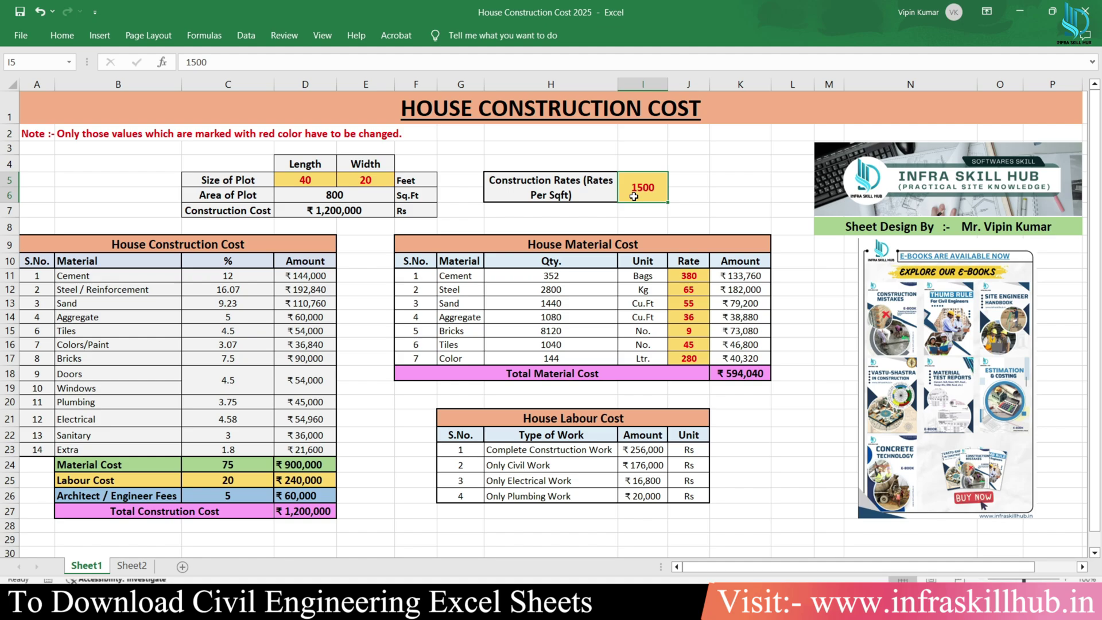
{"action": "type", "text": "1400"}
{"action": "key", "text": "Return"}
Examine the Construction Cost value and its formula against the plot size and the rate per square foot.
{"action": "left_click_drag", "start_coordinate": [261, 210], "coordinate": [342, 210]}
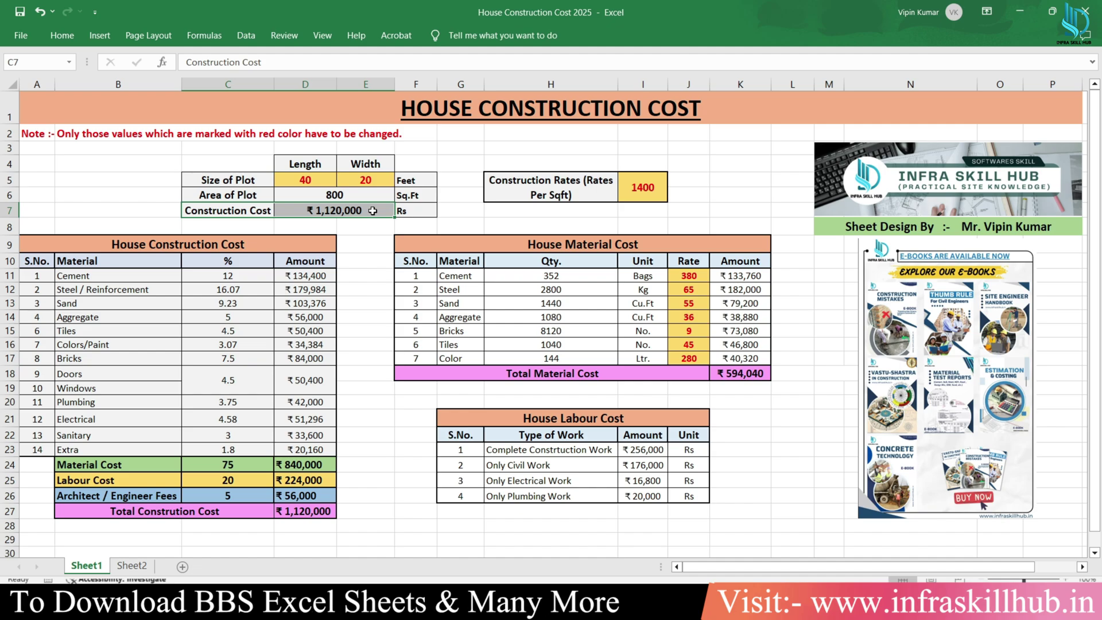
{"action": "left_click", "coordinate": [333, 210]}
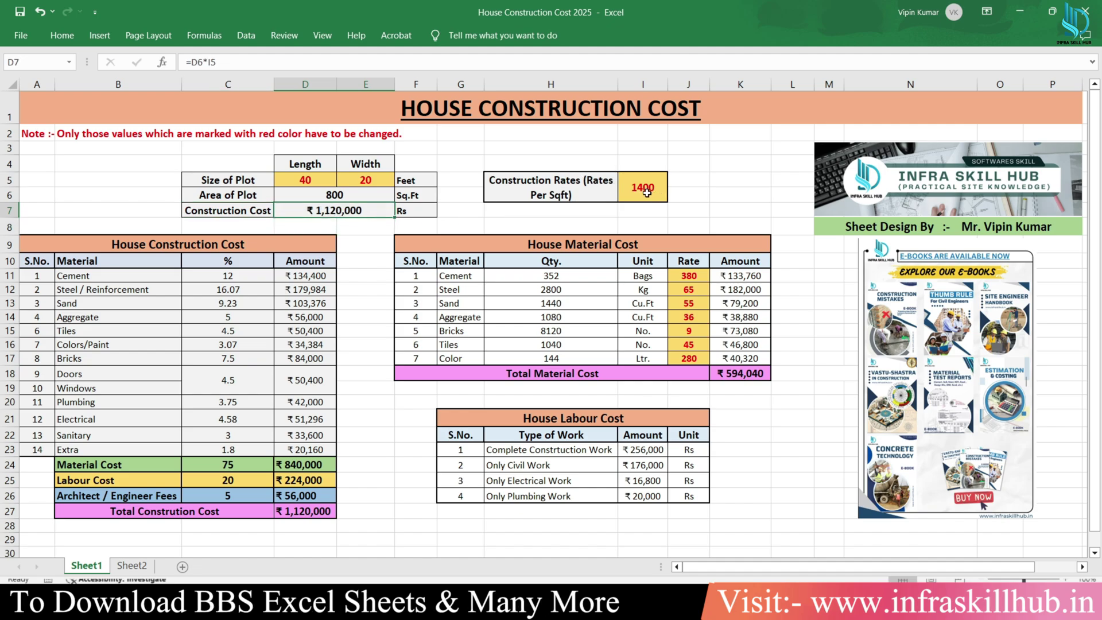
{"action": "left_click", "coordinate": [252, 209]}
{"action": "left_click_drag", "start_coordinate": [285, 210], "coordinate": [330, 210]}
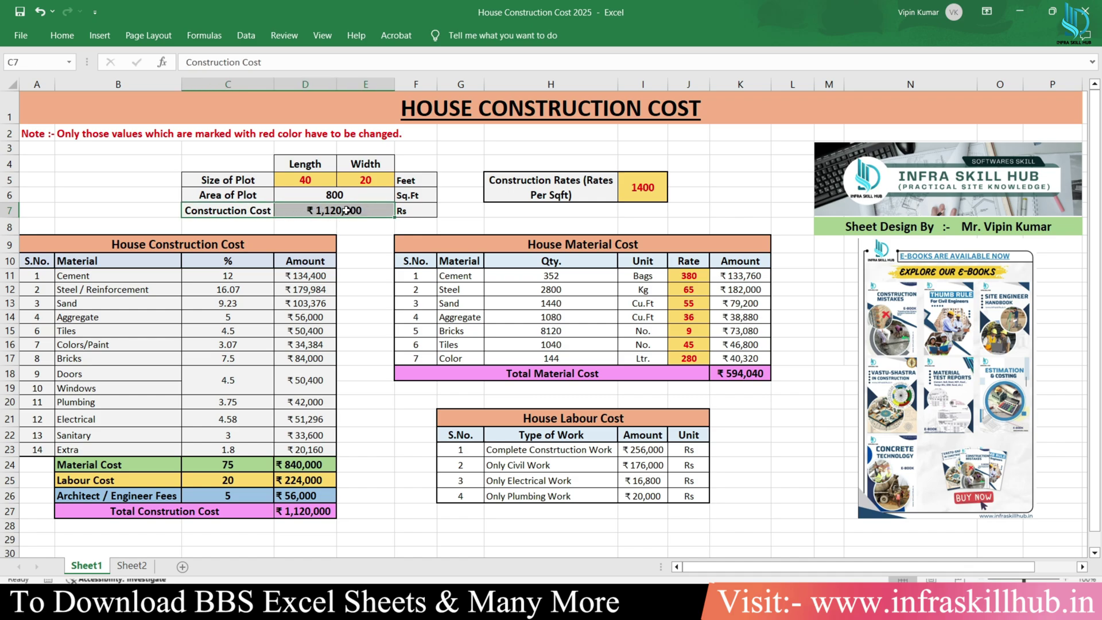
{"action": "left_click", "coordinate": [346, 212]}
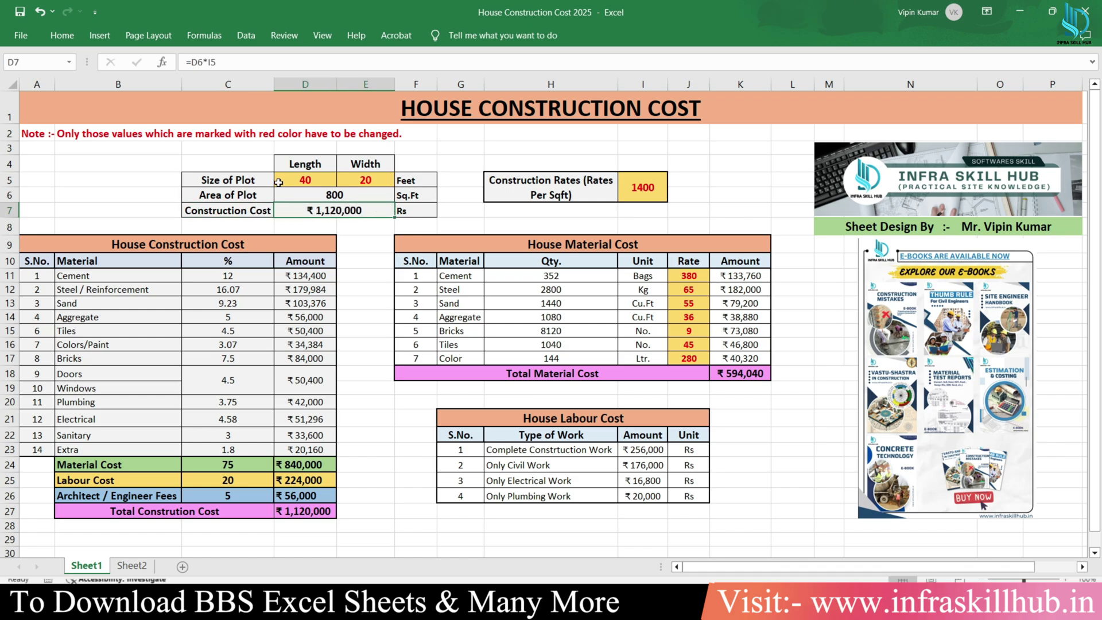
{"action": "left_click_drag", "start_coordinate": [244, 182], "coordinate": [353, 183]}
{"action": "left_click", "coordinate": [514, 196]}
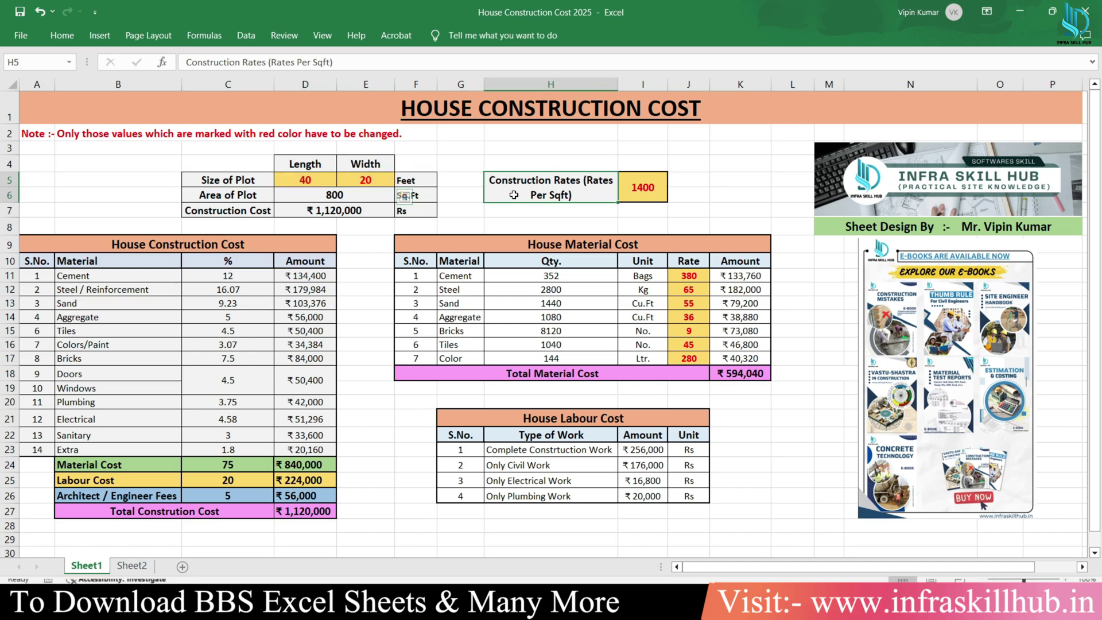
{"action": "left_click_drag", "start_coordinate": [617, 191], "coordinate": [629, 192]}
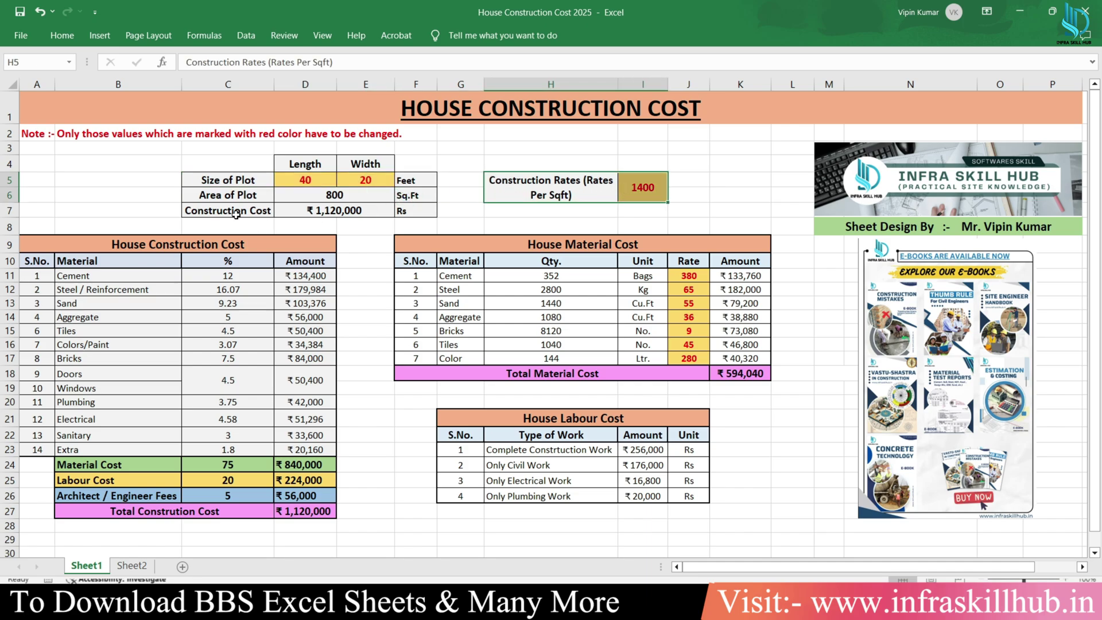
{"action": "left_click_drag", "start_coordinate": [236, 214], "coordinate": [331, 212]}
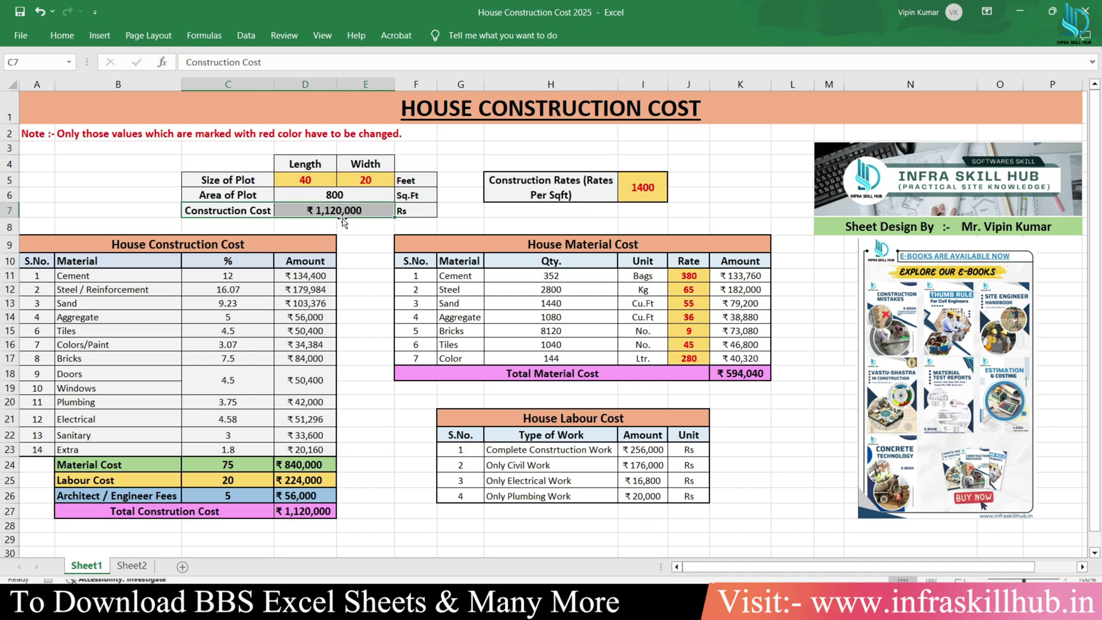
{"action": "left_click", "coordinate": [342, 218]}
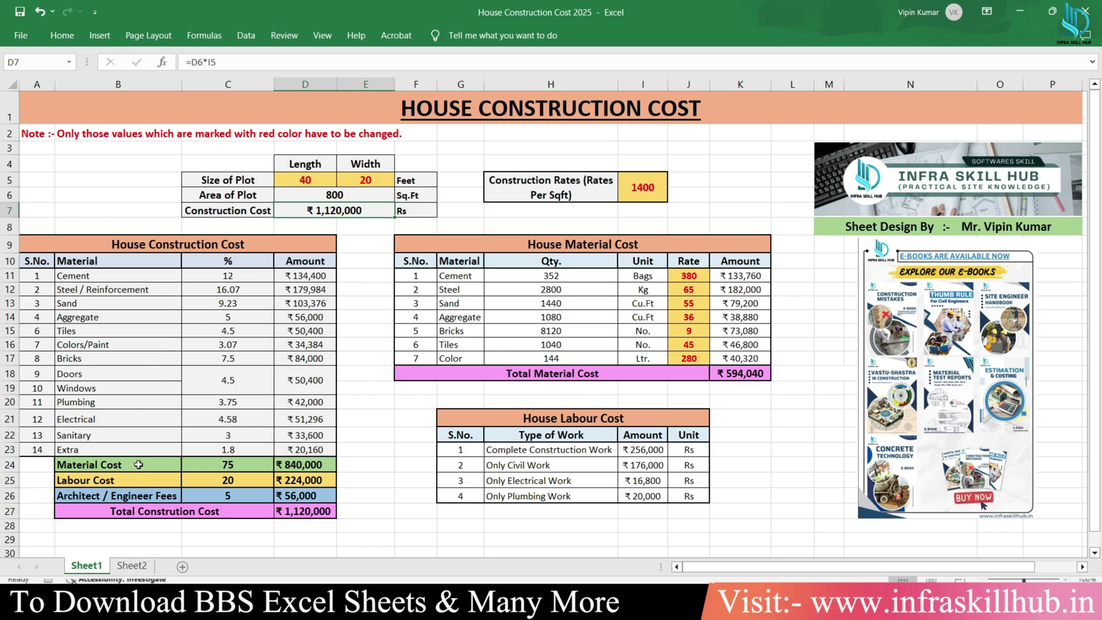
Review the percentages and amounts in the material, labour and architect/engineer summary rows, including the total construction cost.
{"action": "left_click_drag", "start_coordinate": [136, 465], "coordinate": [221, 461]}
{"action": "left_click_drag", "start_coordinate": [137, 495], "coordinate": [238, 503]}
{"action": "left_click", "coordinate": [220, 482]}
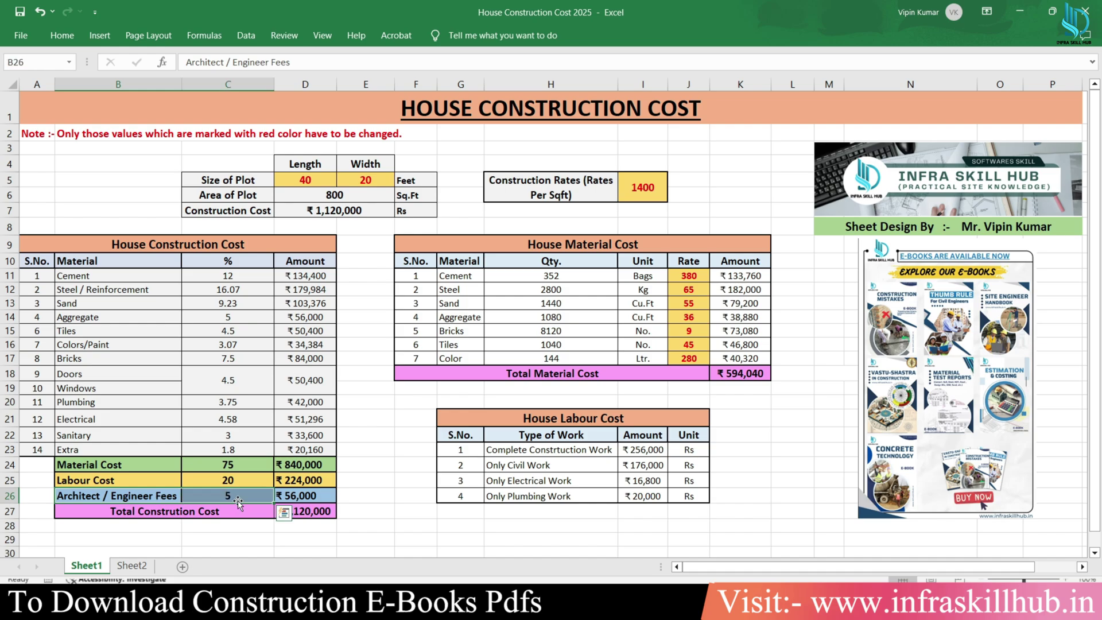
{"action": "left_click_drag", "start_coordinate": [294, 466], "coordinate": [304, 497]}
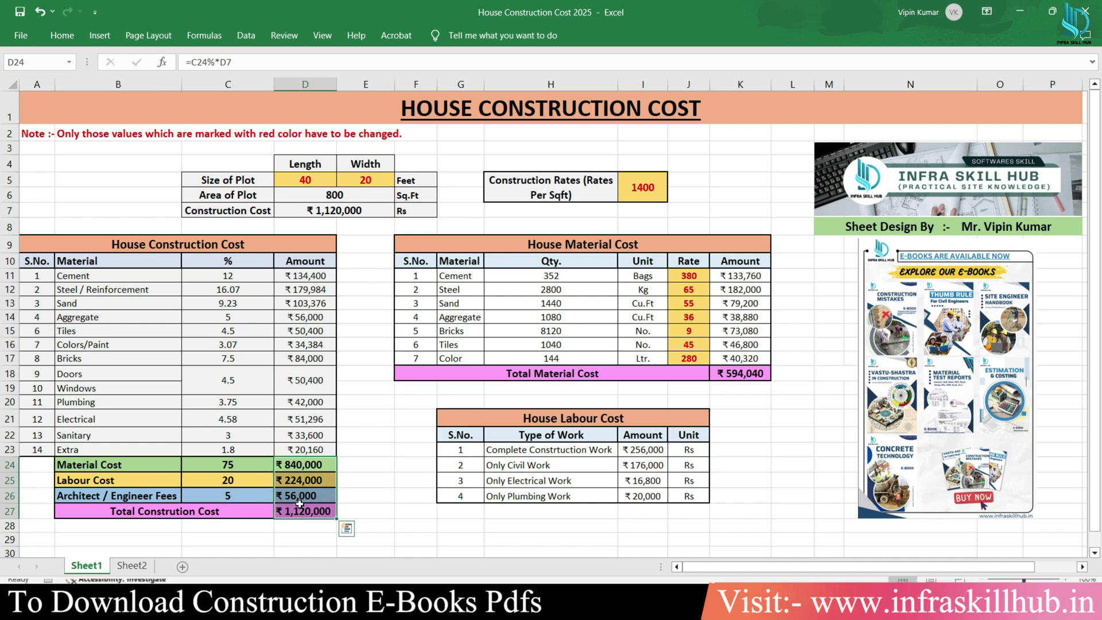
{"action": "left_click", "coordinate": [301, 511]}
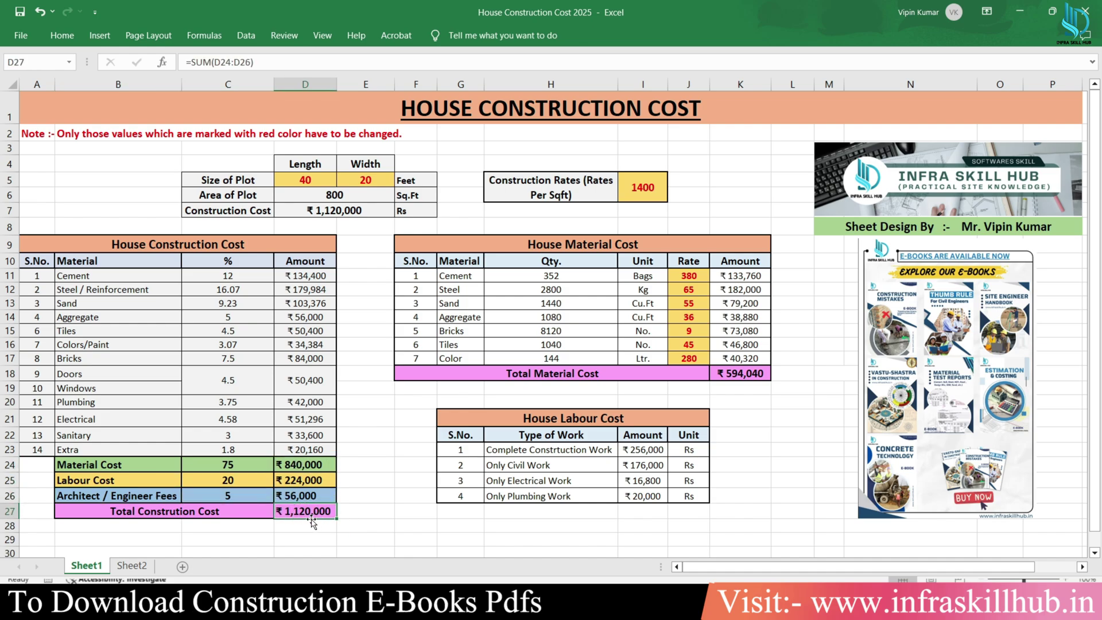
{"action": "left_click", "coordinate": [145, 465]}
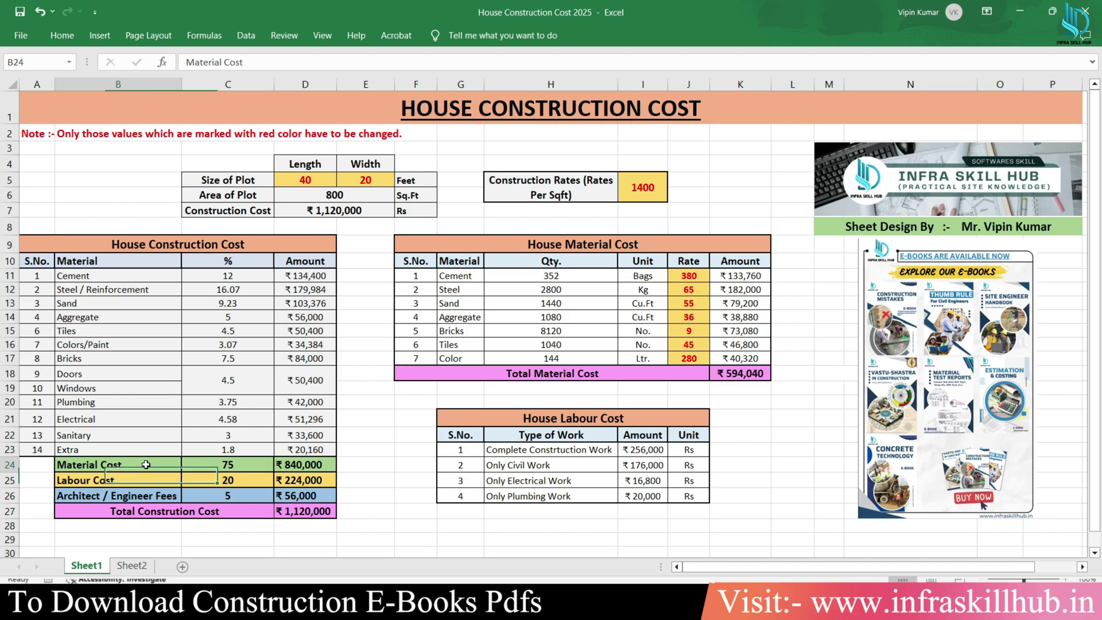
{"action": "left_click", "coordinate": [263, 465]}
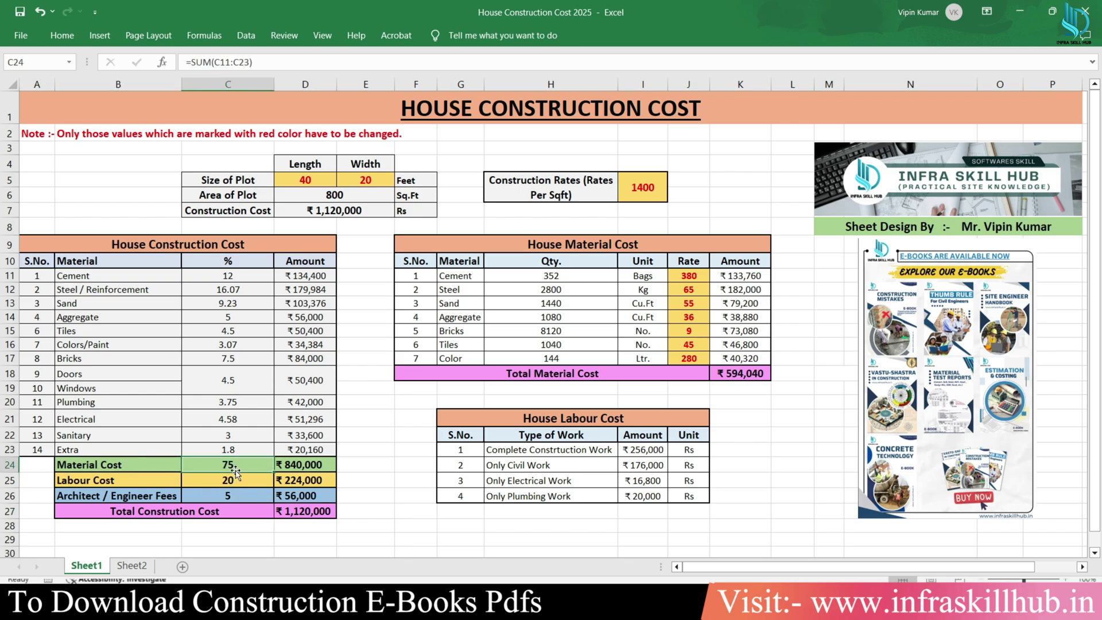
{"action": "left_click_drag", "start_coordinate": [152, 485], "coordinate": [218, 497]}
{"action": "left_click", "coordinate": [233, 494]}
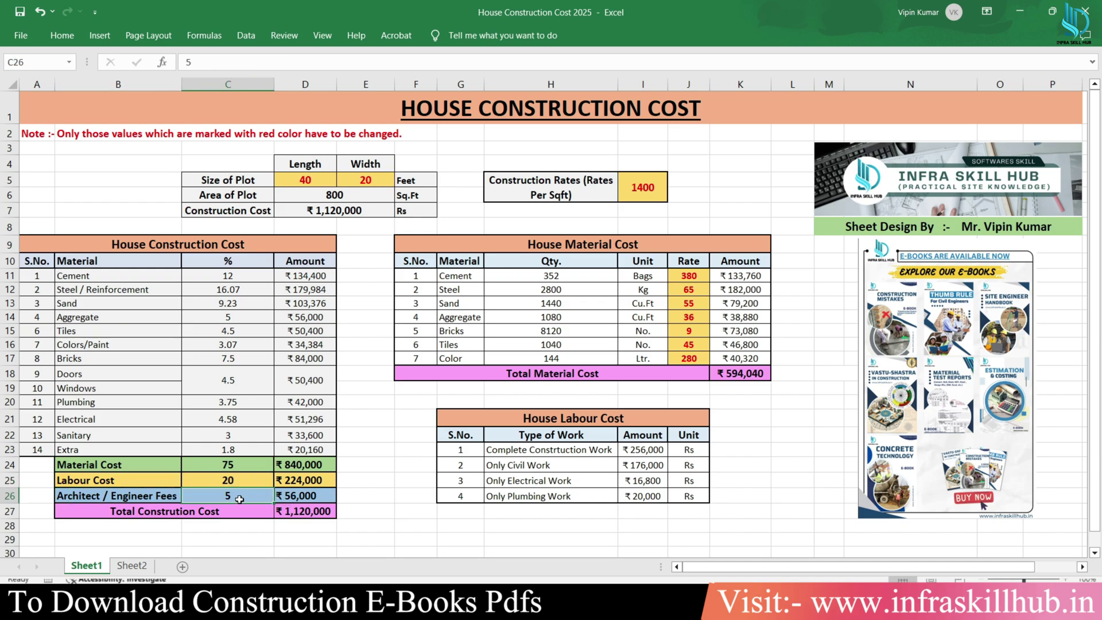
Inspect the material, labour and architect/engineer fee shares one by one, checking how their amounts add up to the total.
{"action": "left_click", "coordinate": [157, 469]}
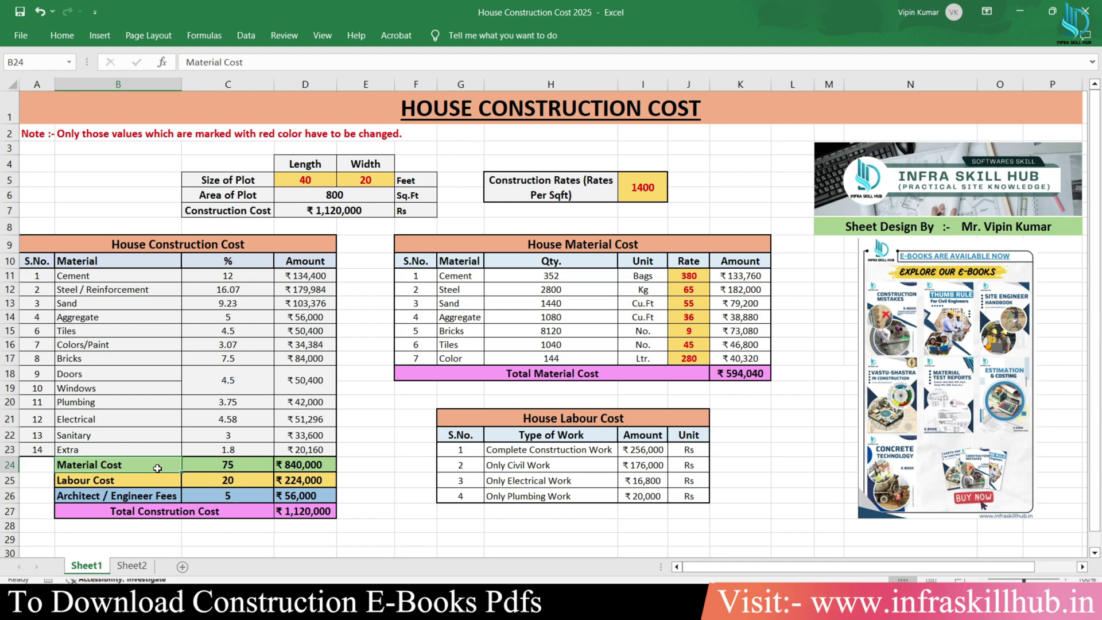
{"action": "left_click", "coordinate": [230, 464]}
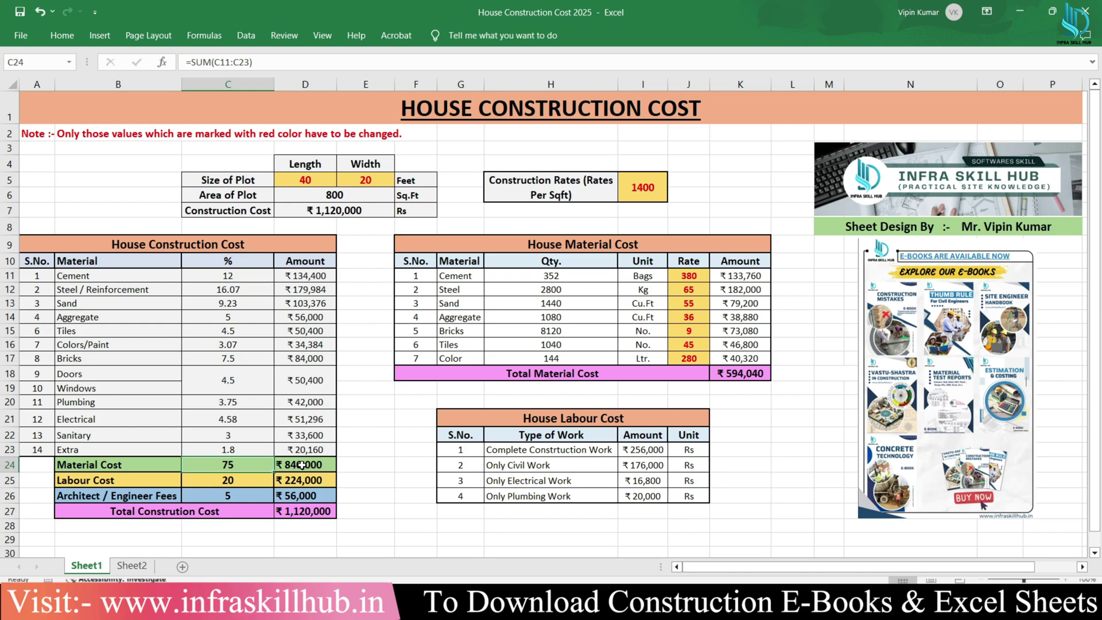
{"action": "left_click", "coordinate": [156, 480]}
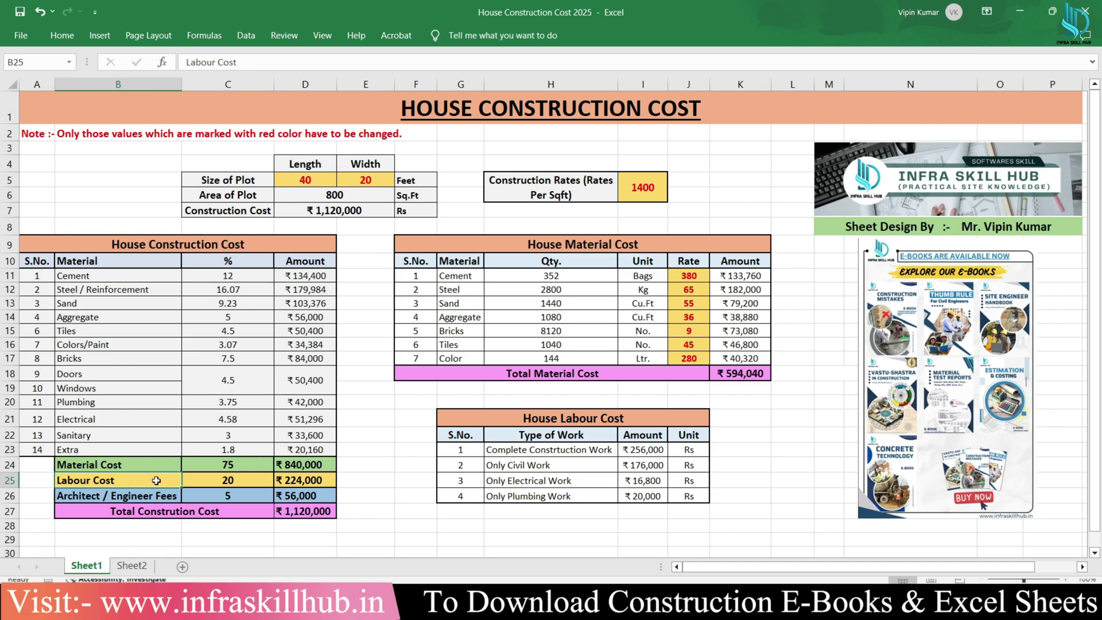
{"action": "left_click_drag", "start_coordinate": [156, 481], "coordinate": [221, 479]}
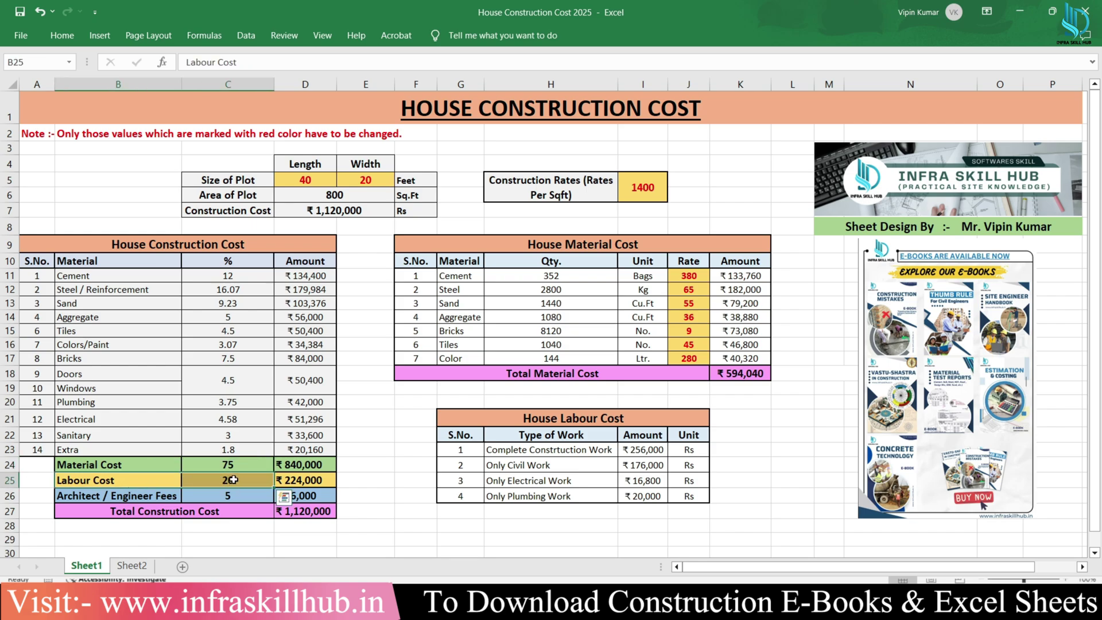
{"action": "left_click", "coordinate": [247, 483]}
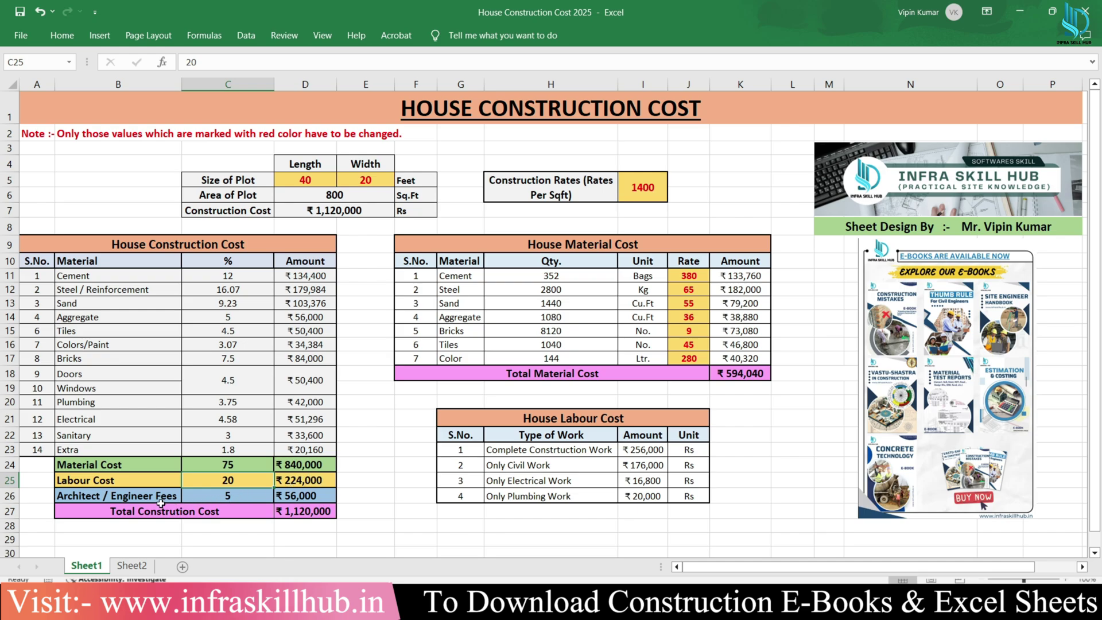
{"action": "left_click_drag", "start_coordinate": [161, 504], "coordinate": [295, 497]}
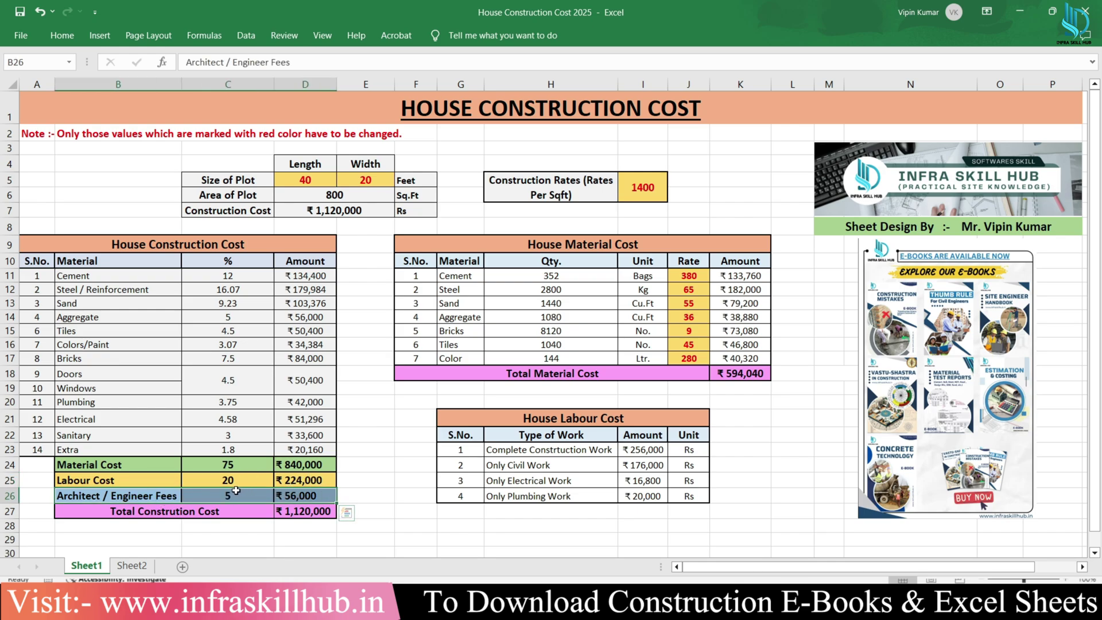
{"action": "left_click", "coordinate": [316, 492]}
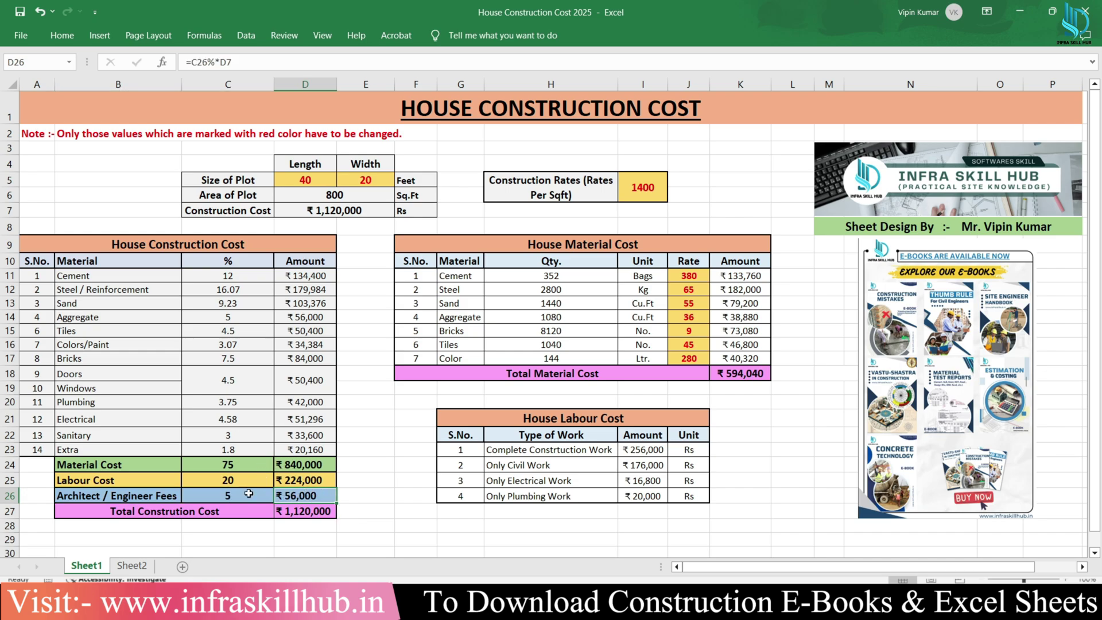
{"action": "left_click_drag", "start_coordinate": [151, 504], "coordinate": [229, 495]}
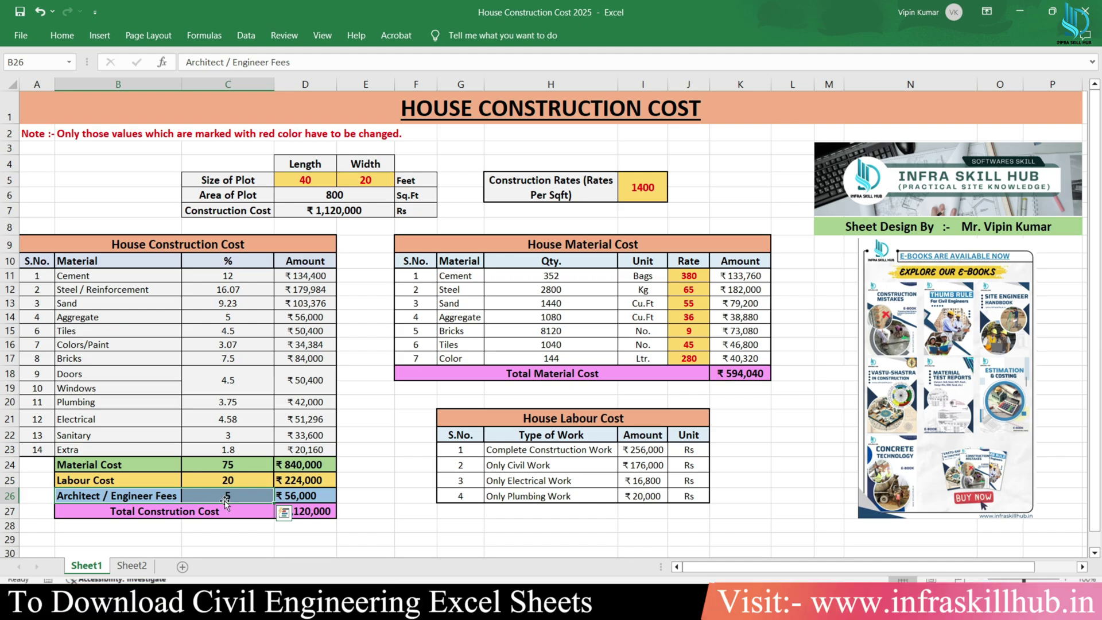
{"action": "left_click", "coordinate": [237, 495]}
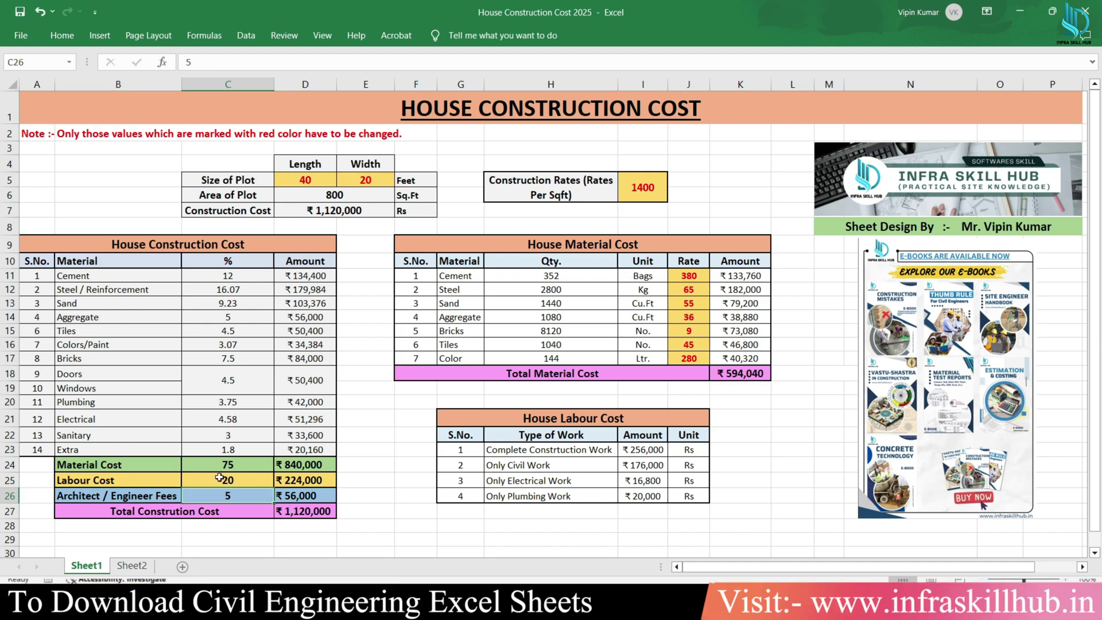
{"action": "left_click_drag", "start_coordinate": [173, 479], "coordinate": [232, 478]}
{"action": "left_click", "coordinate": [236, 478]}
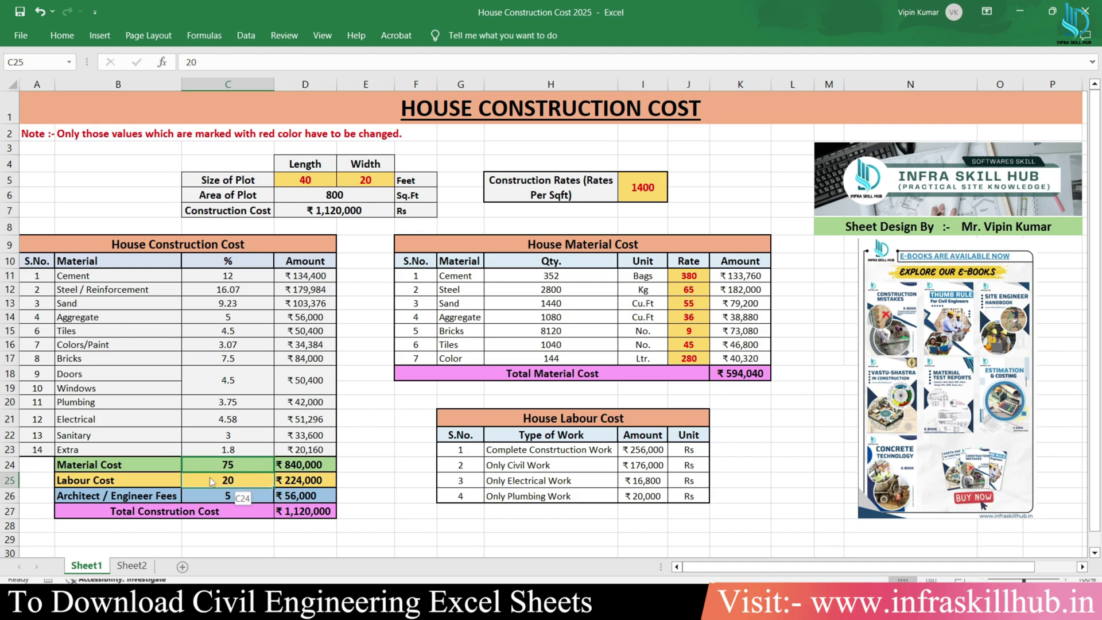
{"action": "left_click_drag", "start_coordinate": [301, 464], "coordinate": [306, 511]}
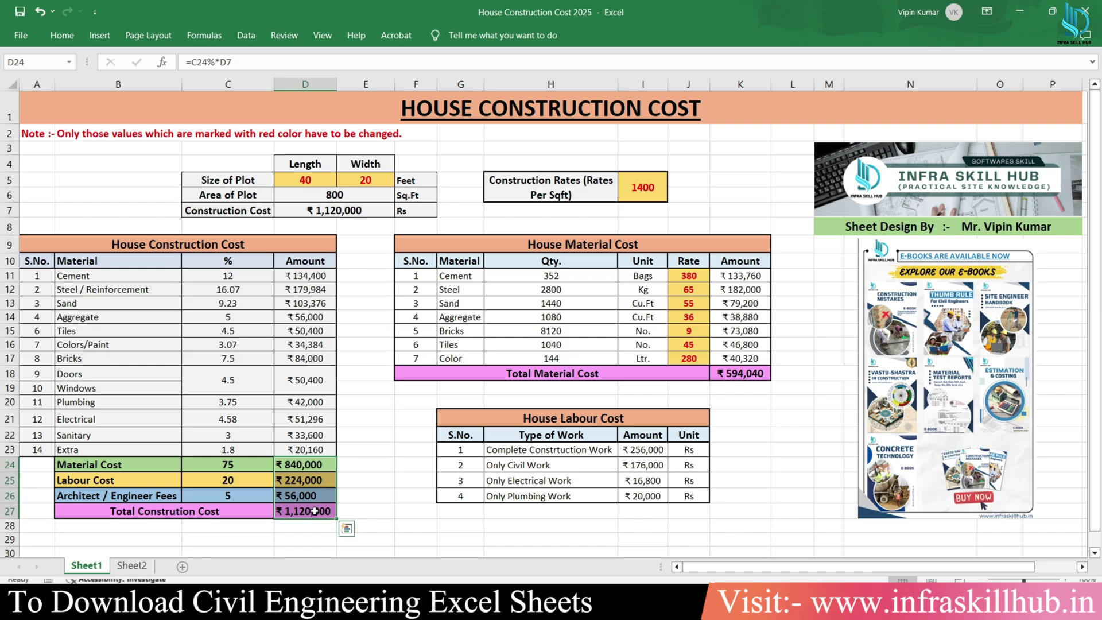
{"action": "left_click", "coordinate": [314, 511]}
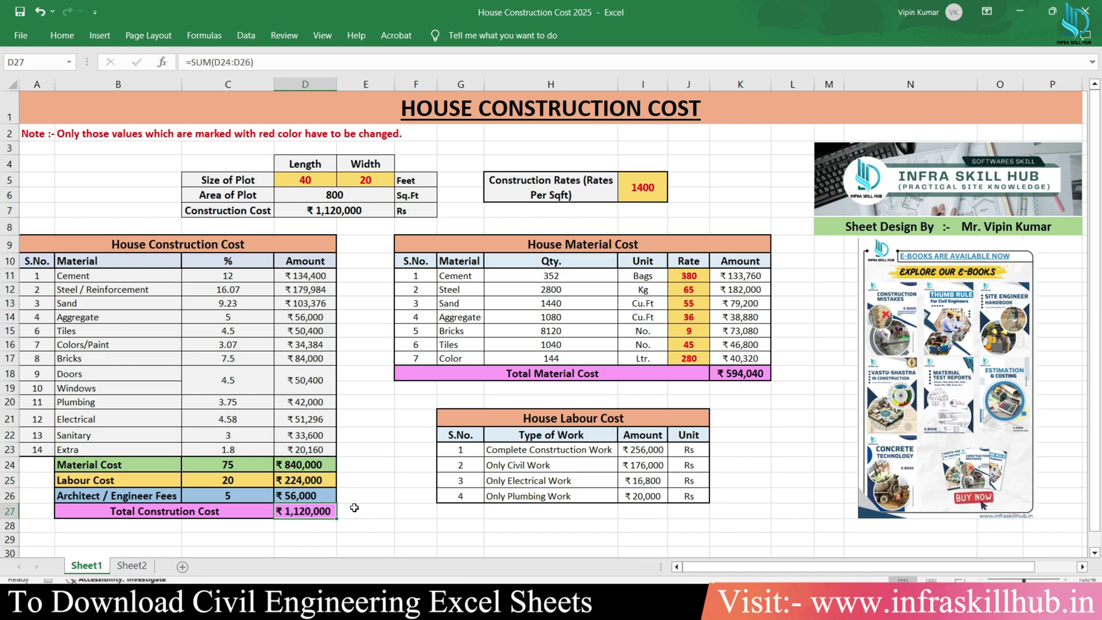
Examine how the individual material percentages make up the material cost share, and check the percentage and amount for cement.
{"action": "left_click", "coordinate": [137, 464]}
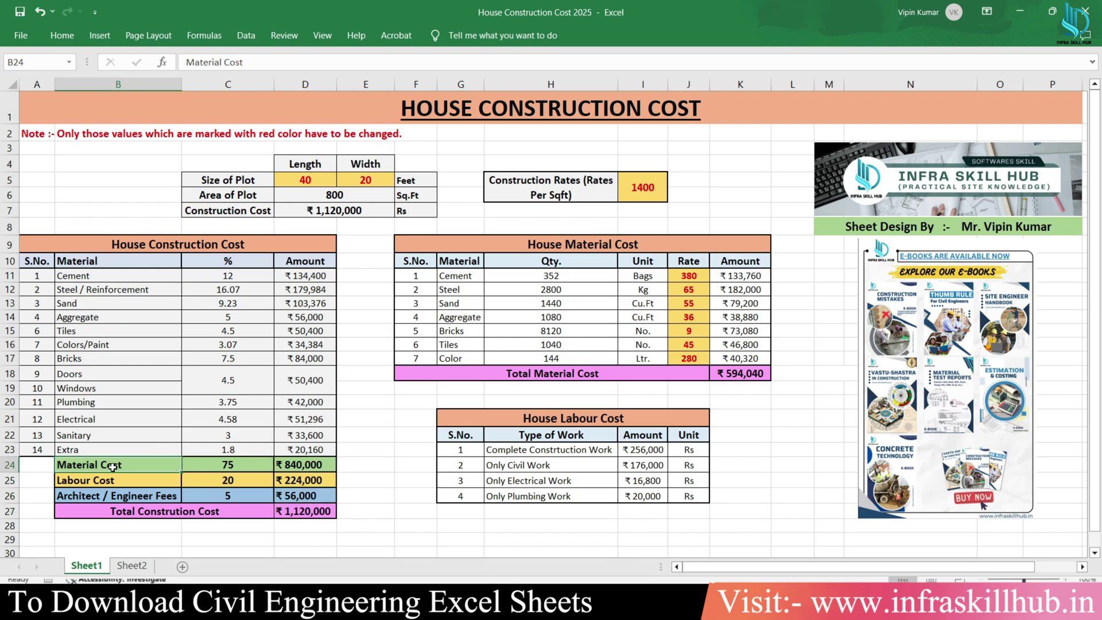
{"action": "left_click", "coordinate": [231, 466]}
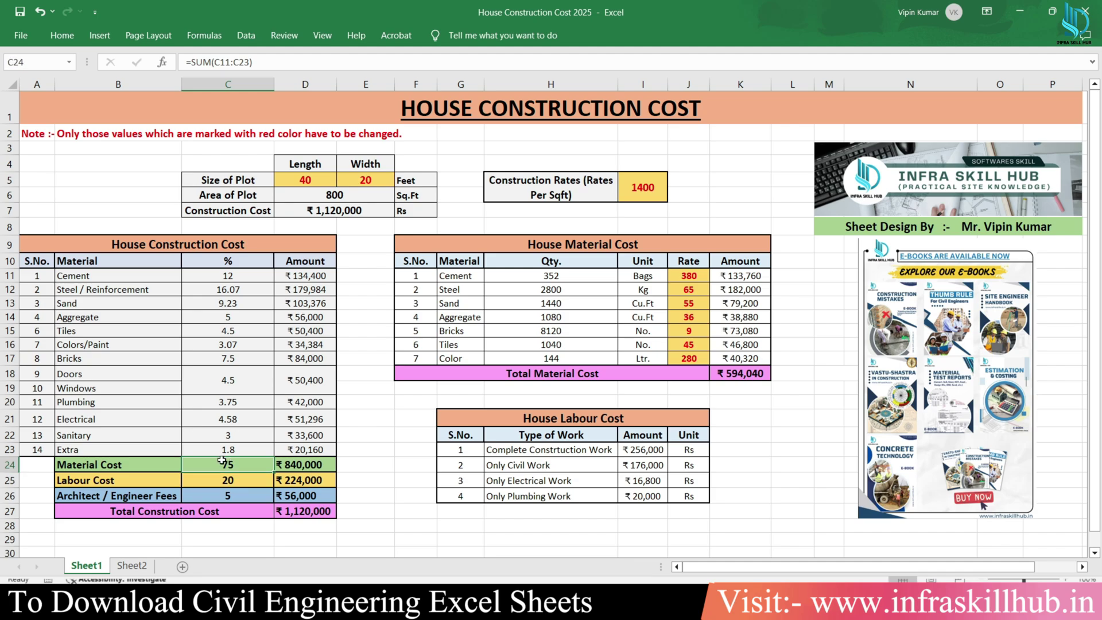
{"action": "left_click_drag", "start_coordinate": [238, 278], "coordinate": [233, 450]}
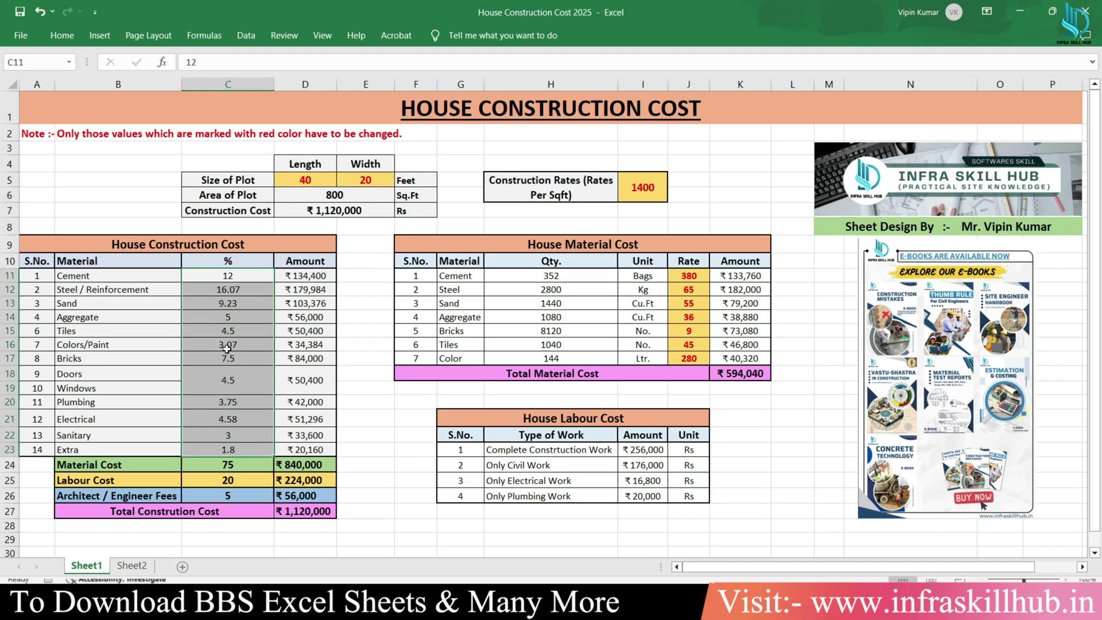
{"action": "left_click", "coordinate": [238, 382]}
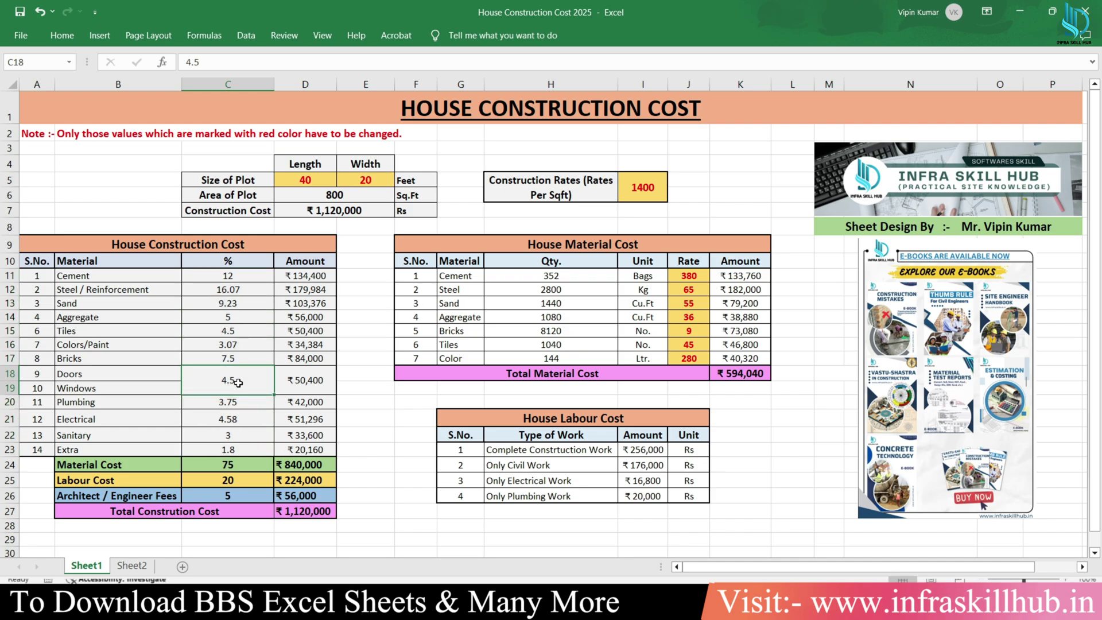
{"action": "left_click", "coordinate": [133, 278]}
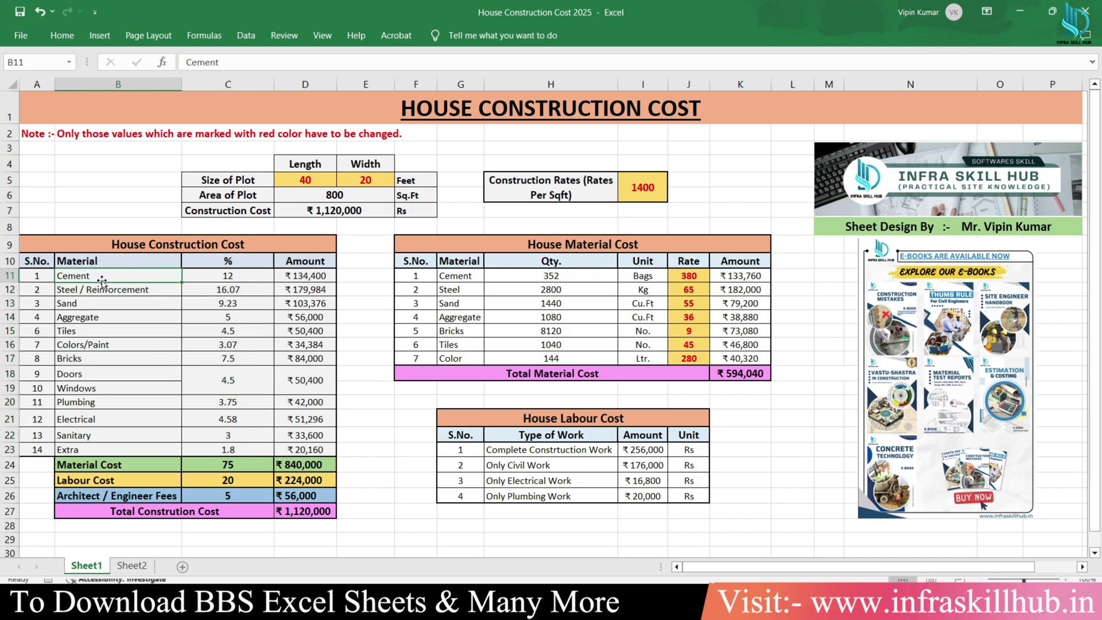
{"action": "left_click", "coordinate": [220, 274]}
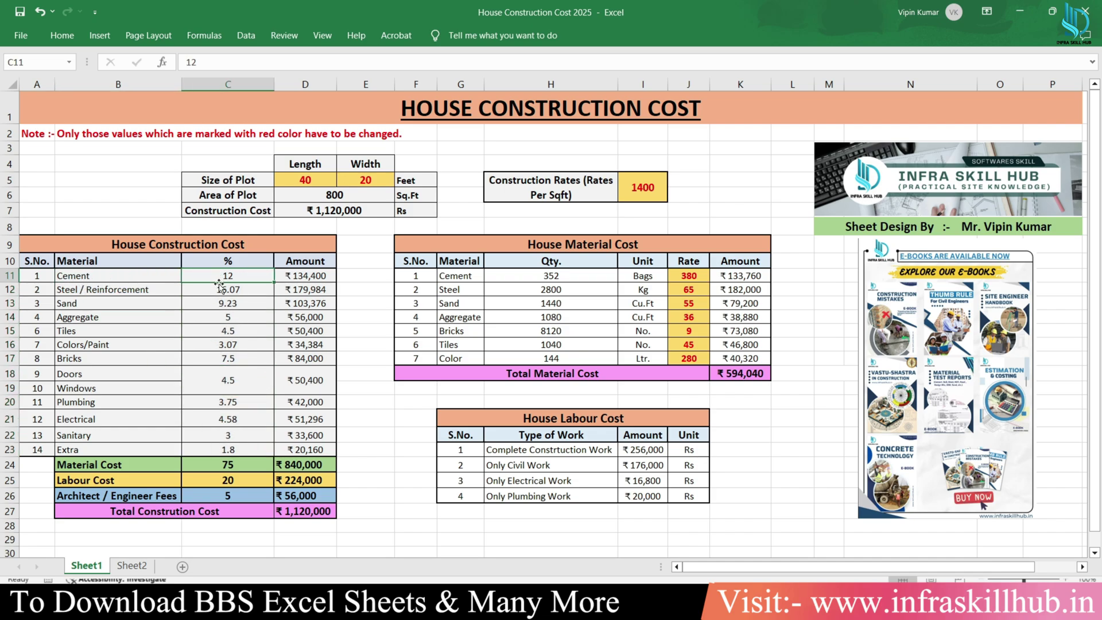
{"action": "left_click", "coordinate": [306, 282]}
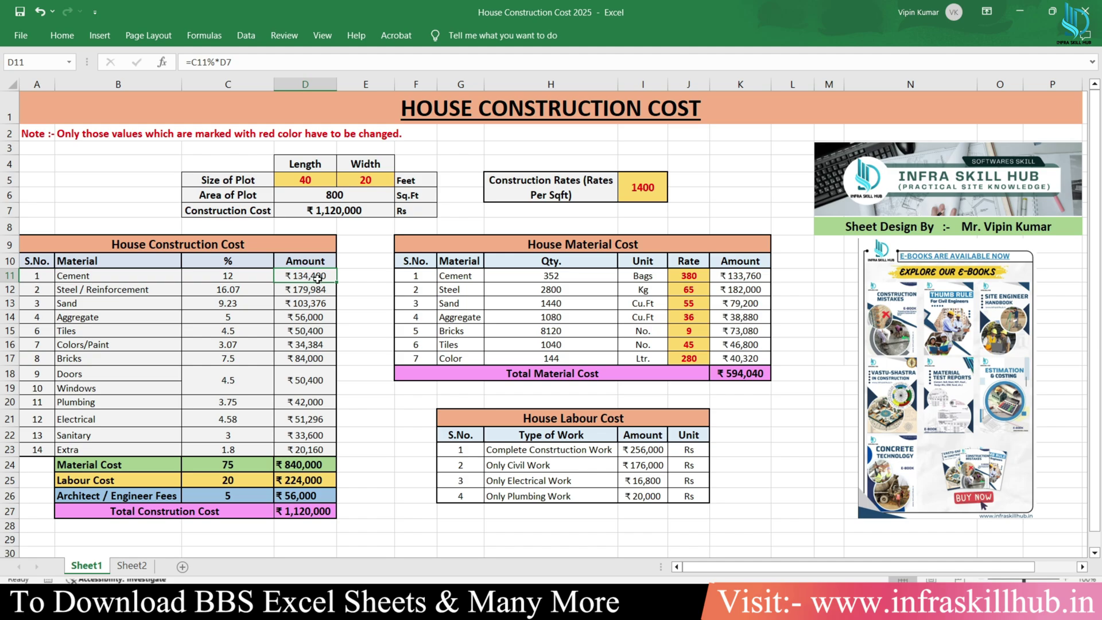
Examine the Steel / Reinforcement percentage and amount formula against the full material percentage list, and check the amount for sand.
{"action": "left_click_drag", "start_coordinate": [174, 288], "coordinate": [302, 289]}
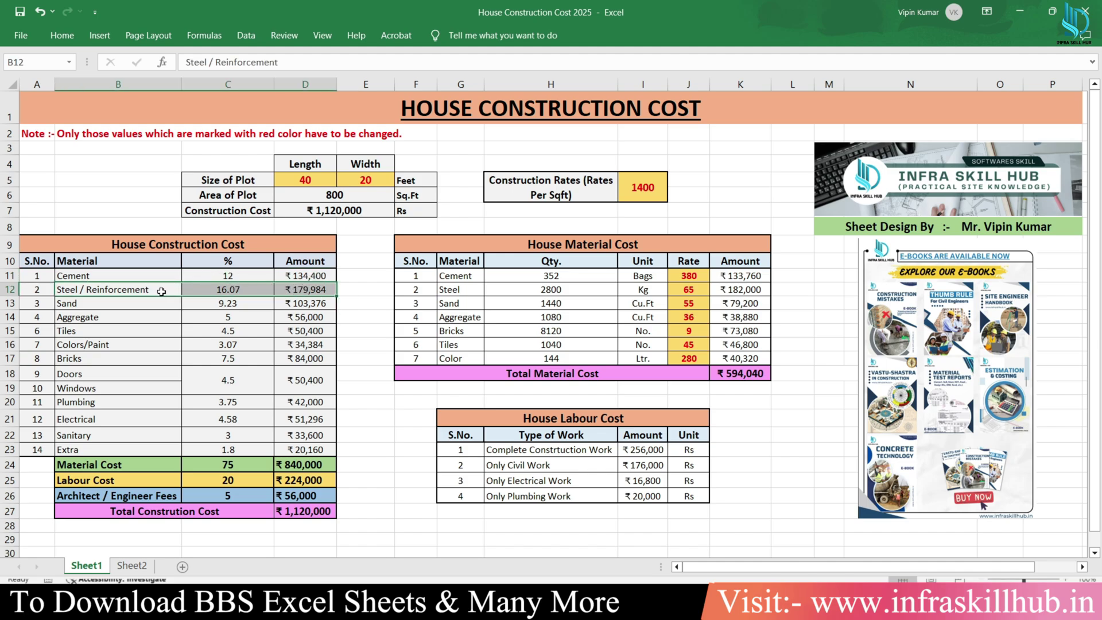
{"action": "left_click", "coordinate": [223, 291]}
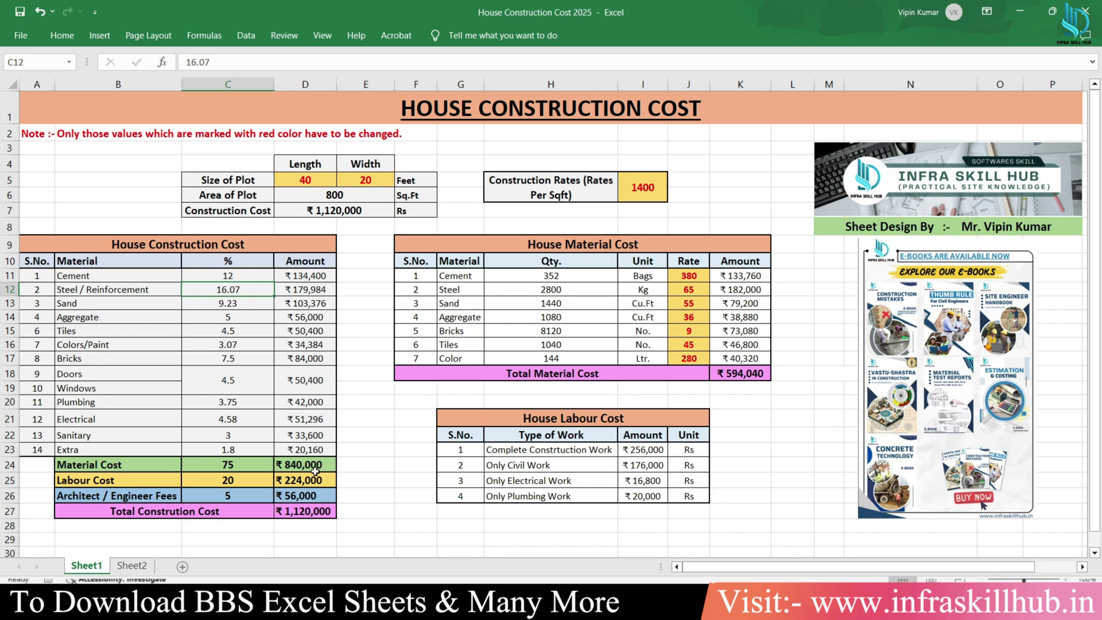
{"action": "left_click", "coordinate": [305, 287]}
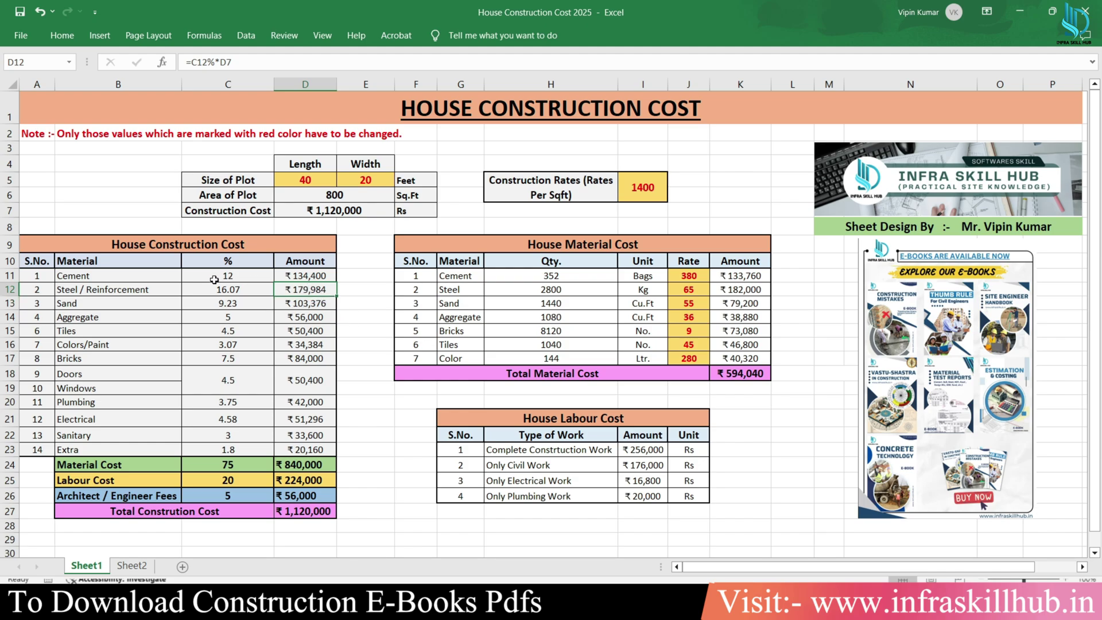
{"action": "left_click_drag", "start_coordinate": [214, 280], "coordinate": [218, 448]}
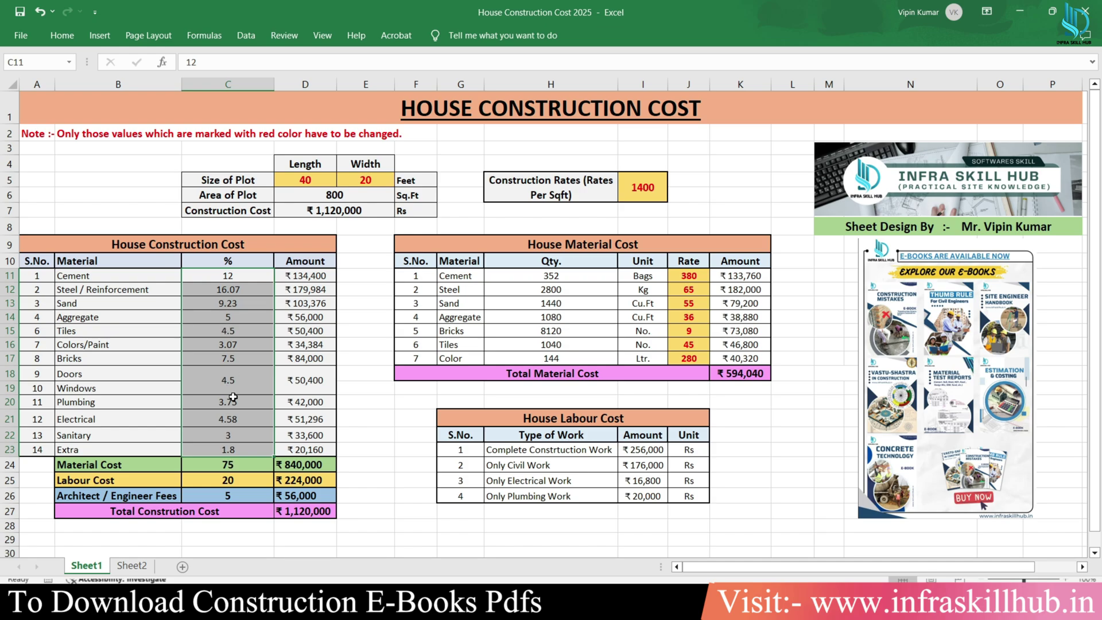
{"action": "left_click", "coordinate": [229, 378]}
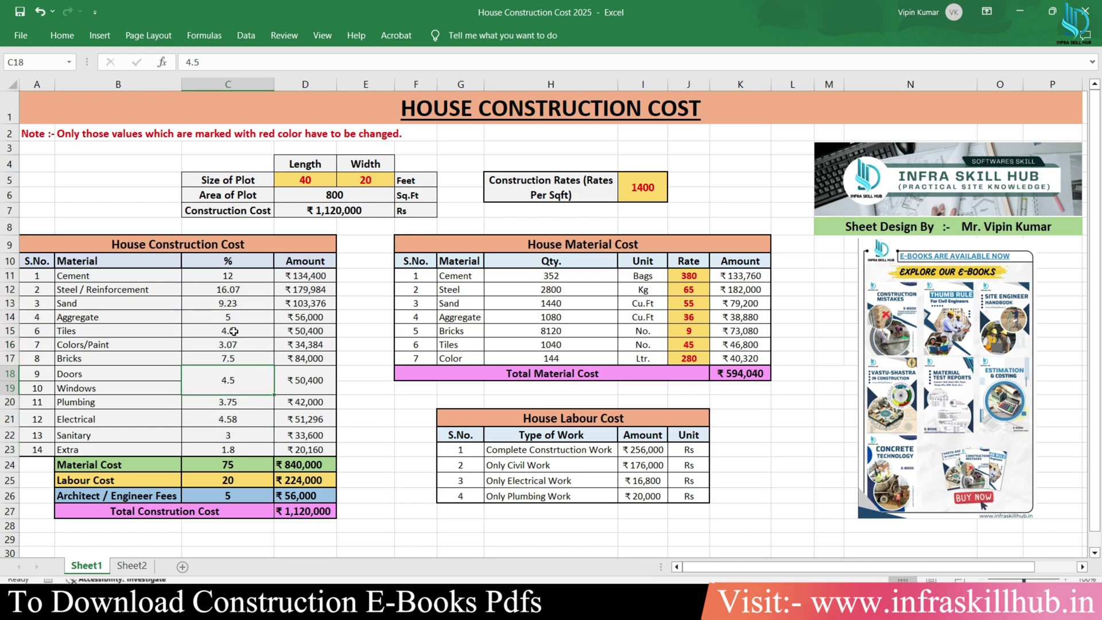
{"action": "left_click_drag", "start_coordinate": [167, 293], "coordinate": [294, 292]}
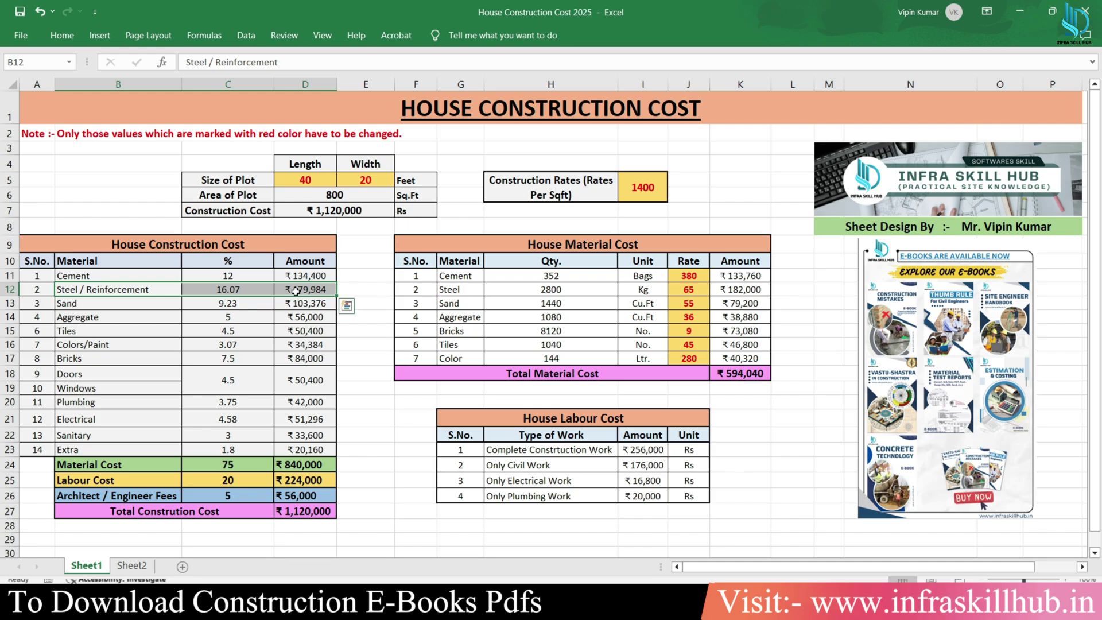
{"action": "left_click", "coordinate": [248, 290]}
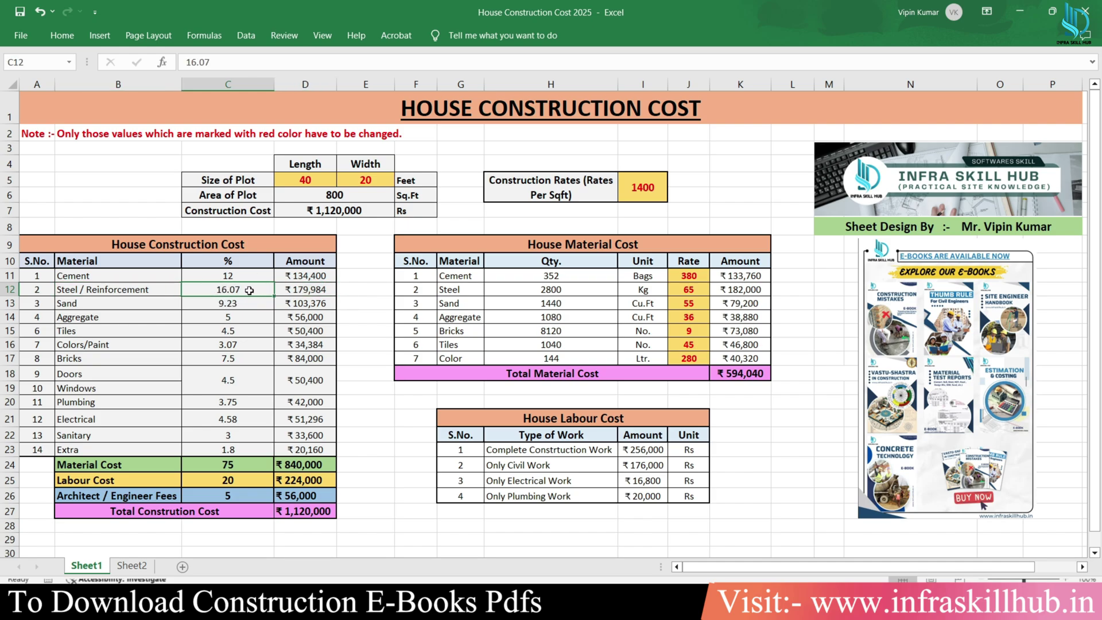
{"action": "left_click", "coordinate": [152, 291]}
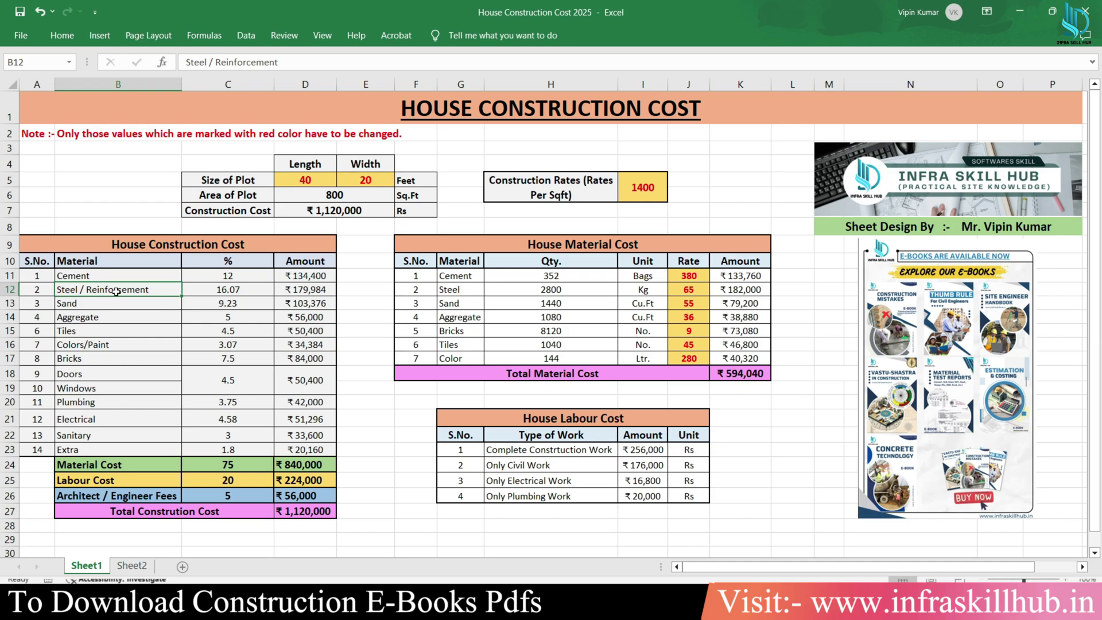
{"action": "left_click_drag", "start_coordinate": [118, 290], "coordinate": [279, 291]}
{"action": "left_click", "coordinate": [297, 291]}
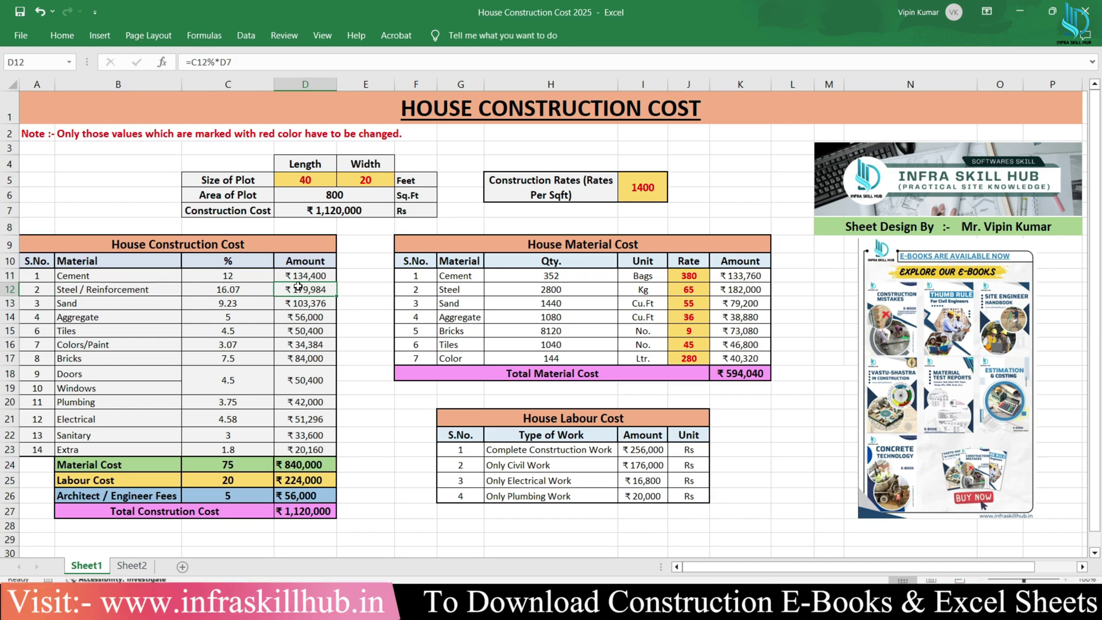
{"action": "left_click", "coordinate": [326, 303]}
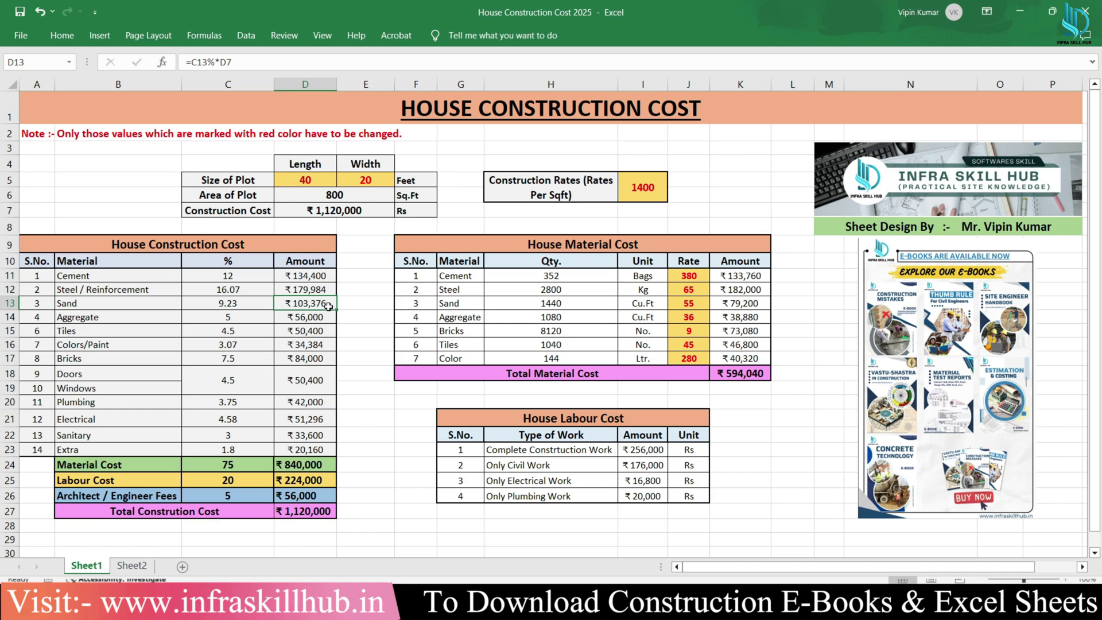
Review the House Material Cost table, checking how the cement, steel, sand and brick quantities relate to the plot size.
{"action": "left_click_drag", "start_coordinate": [264, 184], "coordinate": [386, 179]}
{"action": "left_click", "coordinate": [522, 273]}
{"action": "left_click_drag", "start_coordinate": [522, 273], "coordinate": [528, 358]}
{"action": "left_click_drag", "start_coordinate": [476, 240], "coordinate": [705, 375]}
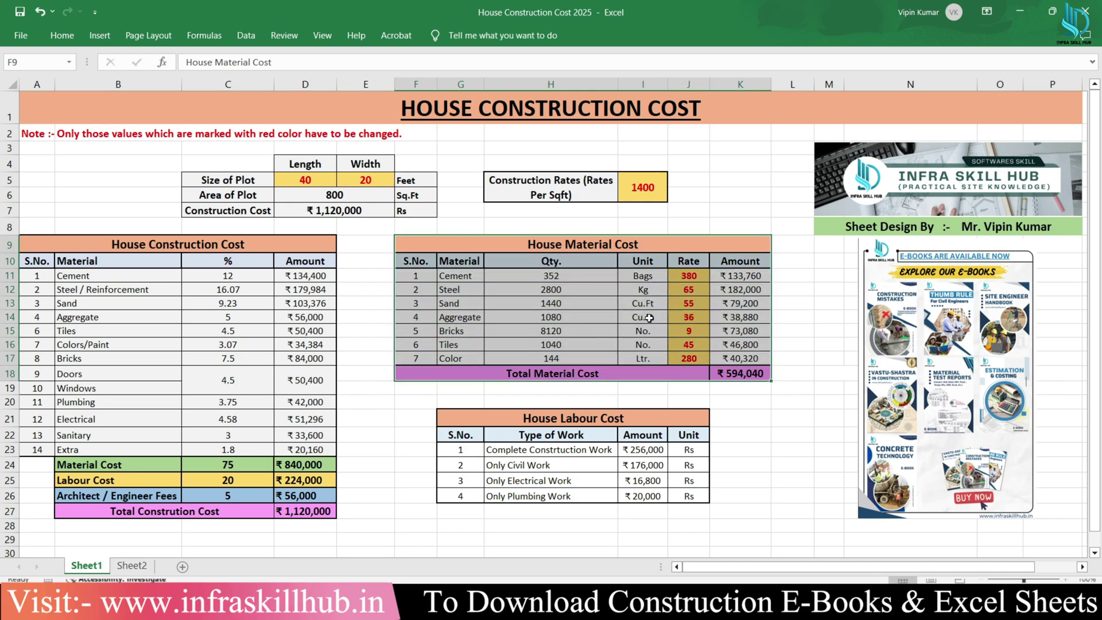
{"action": "left_click", "coordinate": [469, 275]}
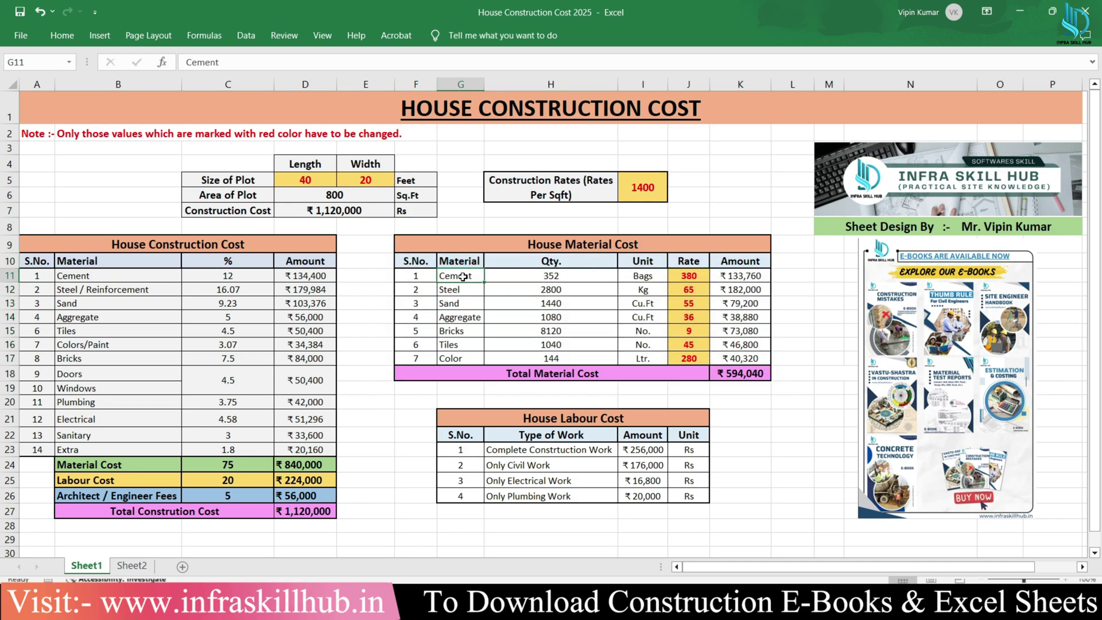
{"action": "left_click", "coordinate": [534, 278]}
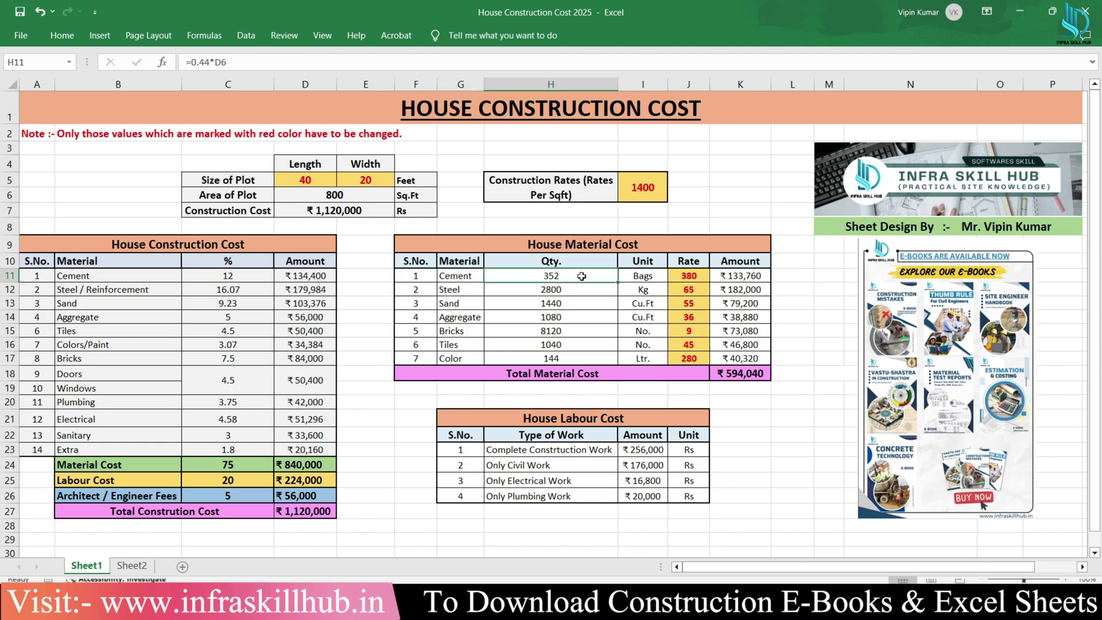
{"action": "left_click_drag", "start_coordinate": [467, 292], "coordinate": [535, 290]}
{"action": "left_click_drag", "start_coordinate": [468, 305], "coordinate": [539, 309]}
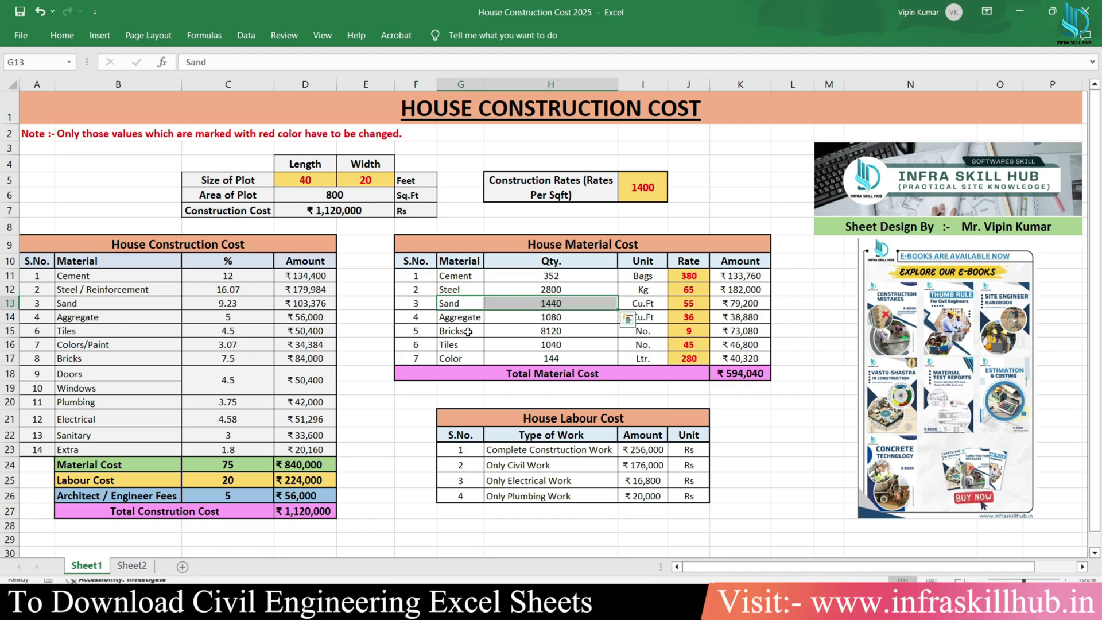
{"action": "left_click_drag", "start_coordinate": [470, 331], "coordinate": [552, 335]}
{"action": "left_click", "coordinate": [545, 333]}
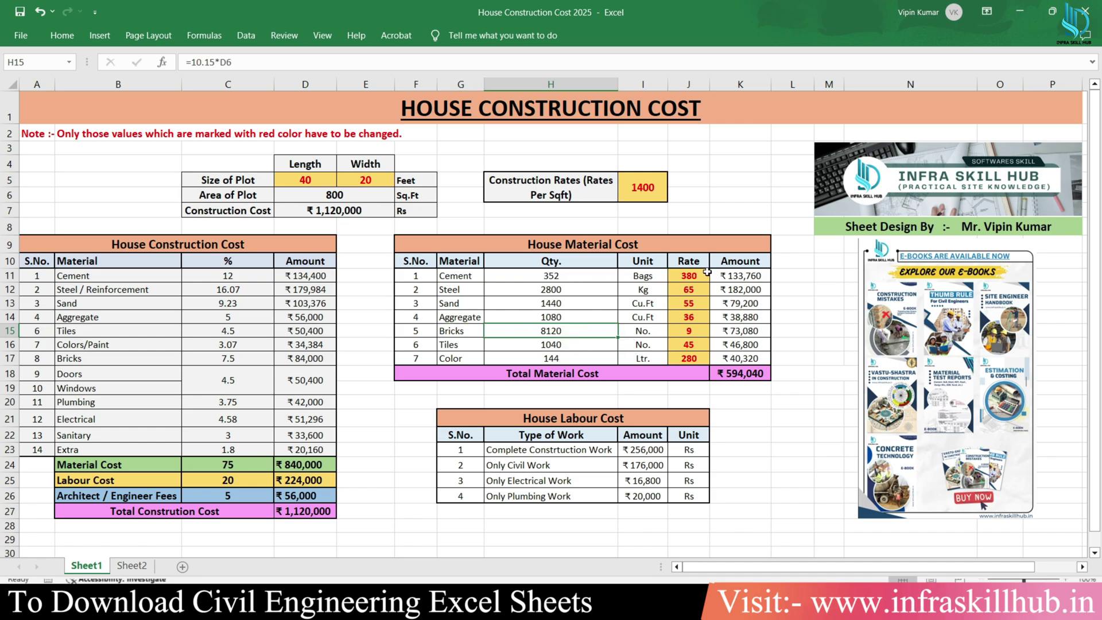
Inspect cement's quantity, unit, rate and amount formula in the House Material Cost table, along with the plot dimensions.
{"action": "left_click", "coordinate": [738, 276]}
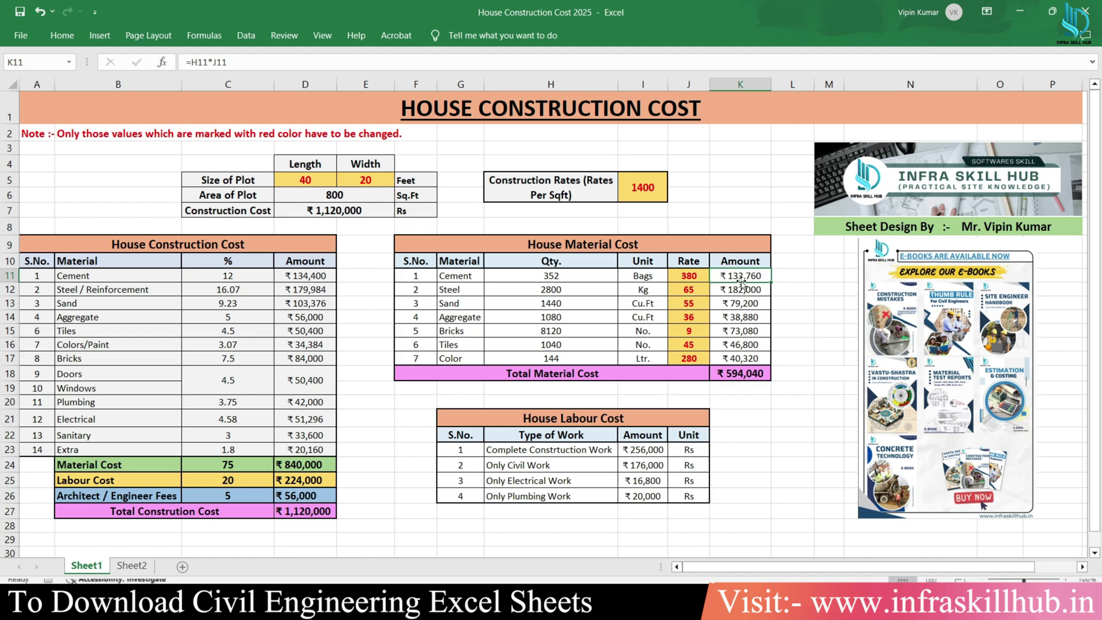
{"action": "left_click", "coordinate": [687, 277]}
{"action": "left_click", "coordinate": [474, 276]}
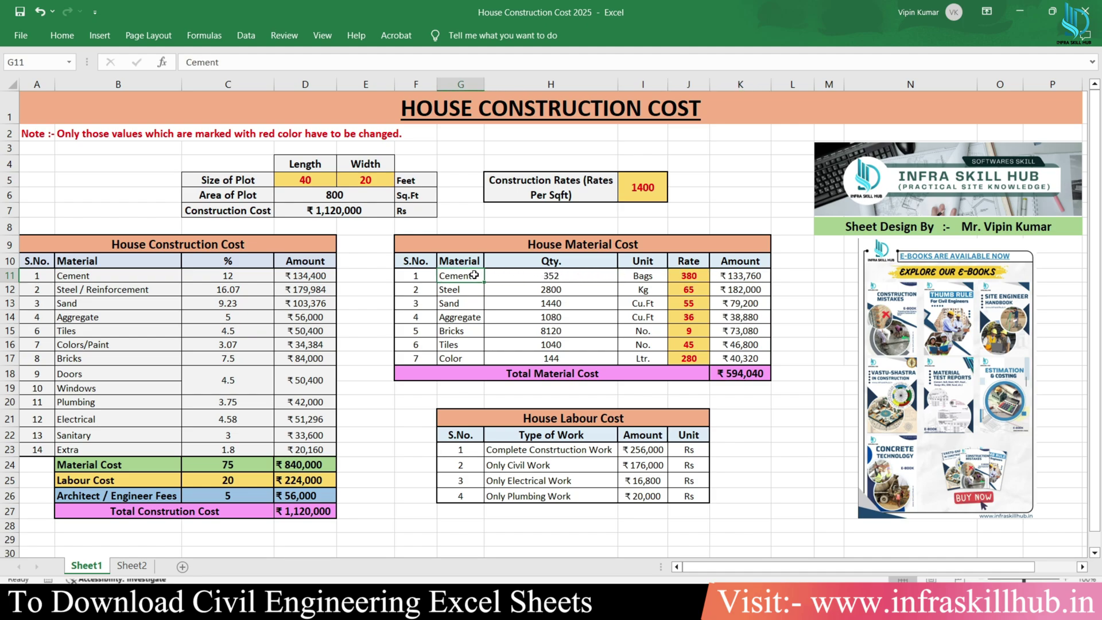
{"action": "left_click_drag", "start_coordinate": [474, 276], "coordinate": [717, 290]}
{"action": "left_click", "coordinate": [696, 282]}
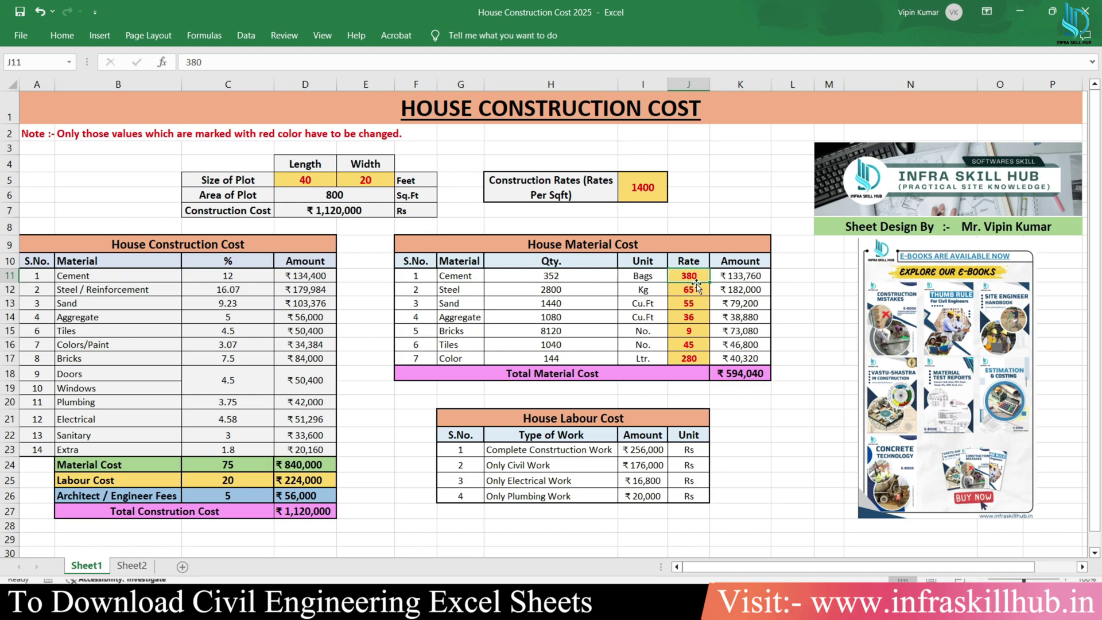
{"action": "left_click", "coordinate": [653, 275]}
{"action": "left_click", "coordinate": [687, 278]}
{"action": "left_click", "coordinate": [600, 276]}
{"action": "left_click", "coordinate": [742, 277]}
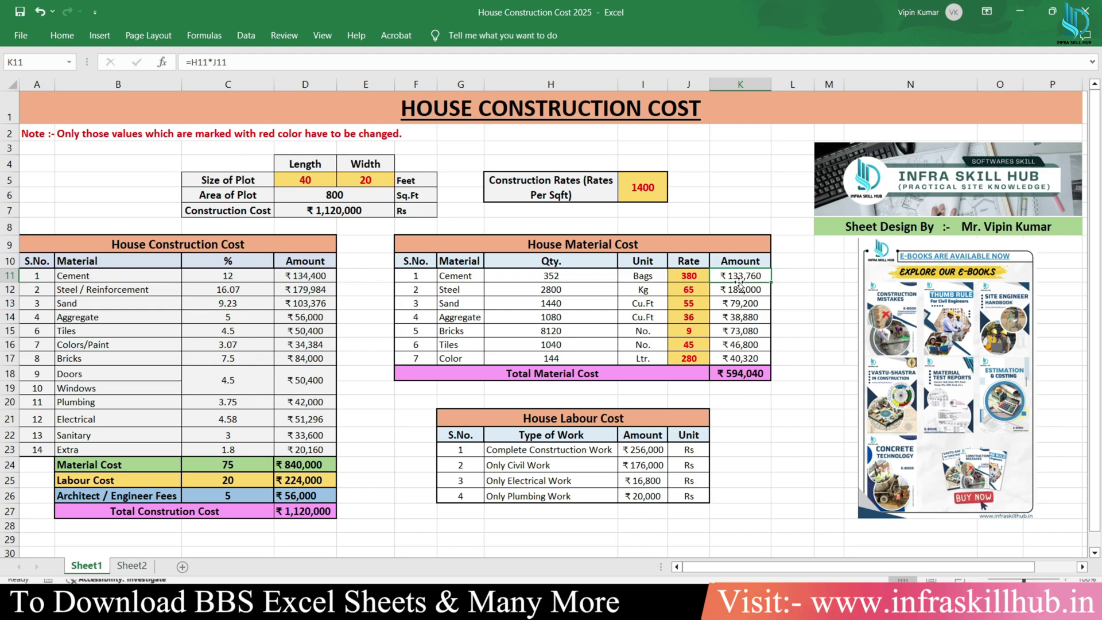
{"action": "left_click_drag", "start_coordinate": [301, 183], "coordinate": [366, 182]}
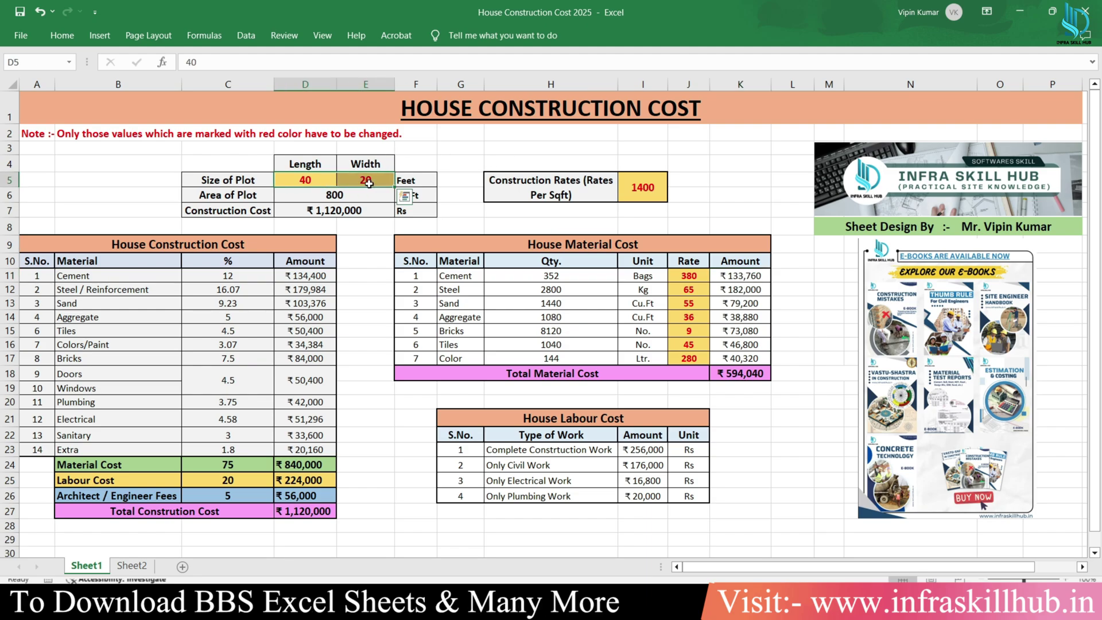
{"action": "left_click_drag", "start_coordinate": [443, 268], "coordinate": [739, 277]}
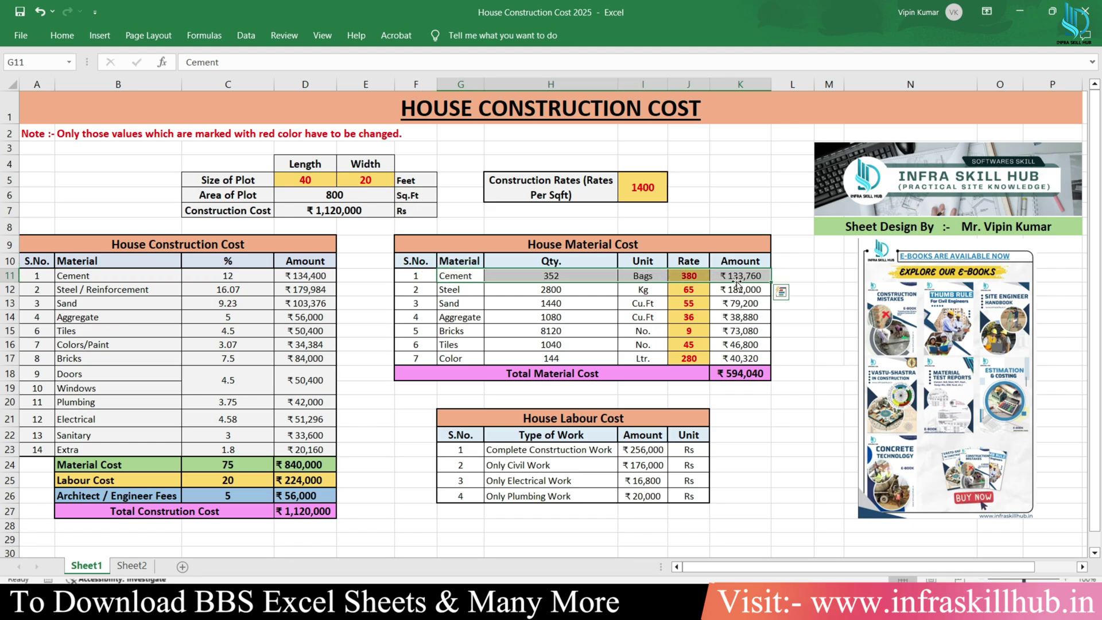
{"action": "left_click", "coordinate": [740, 276]}
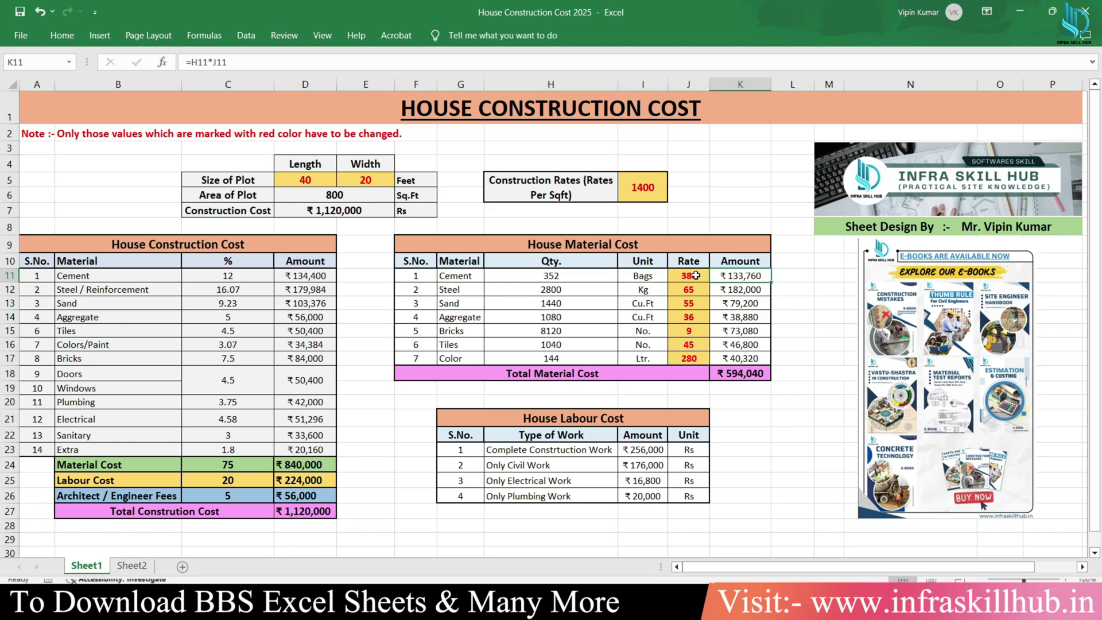
Review the rates and amounts of all seven materials and the formula behind Total Material Cost.
{"action": "left_click_drag", "start_coordinate": [692, 276], "coordinate": [693, 360]}
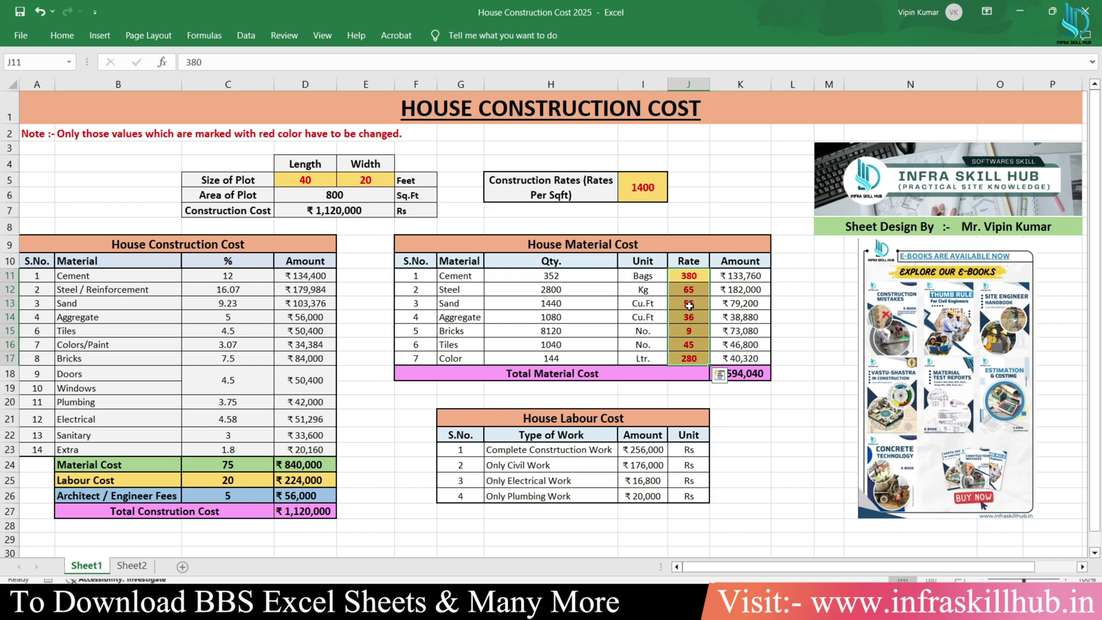
{"action": "left_click", "coordinate": [689, 317]}
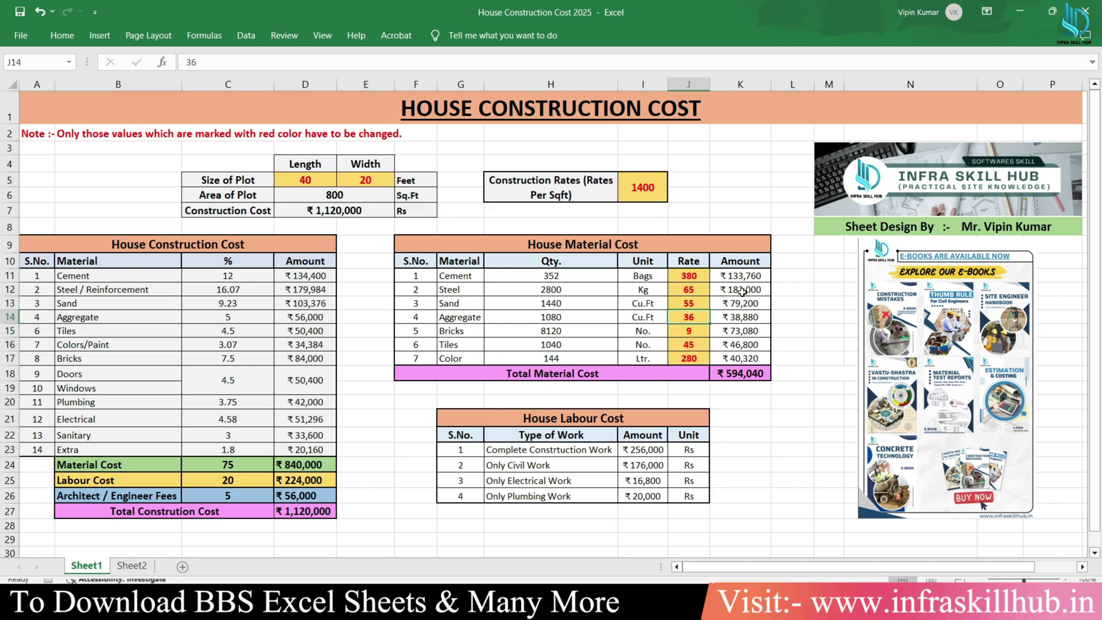
{"action": "left_click_drag", "start_coordinate": [742, 276], "coordinate": [744, 359]}
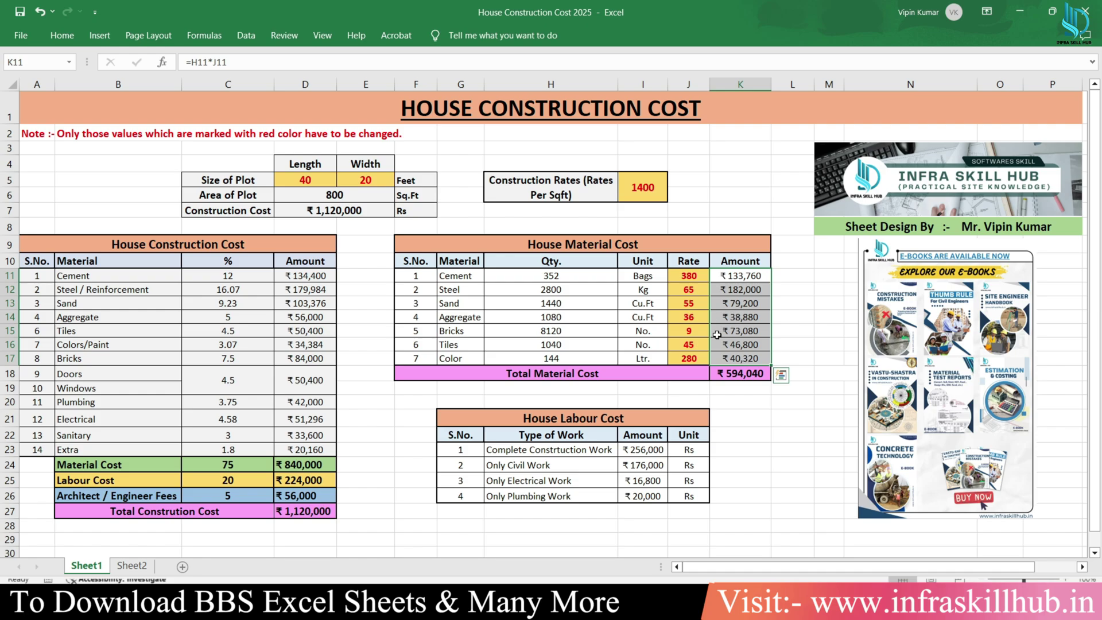
{"action": "left_click_drag", "start_coordinate": [671, 374], "coordinate": [727, 373]}
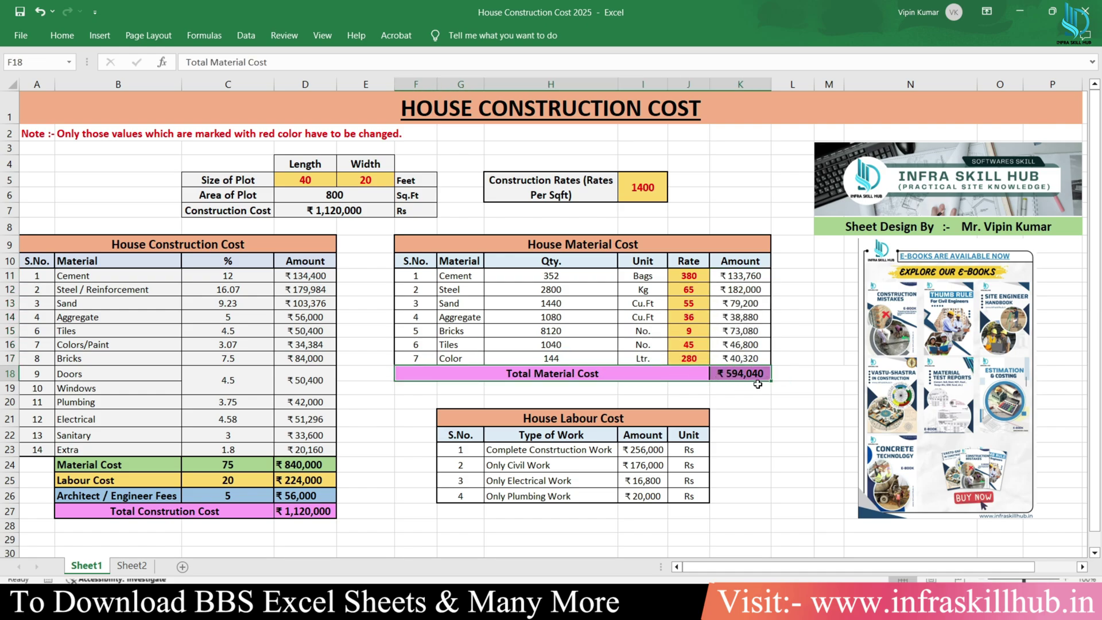
{"action": "left_click", "coordinate": [747, 374]}
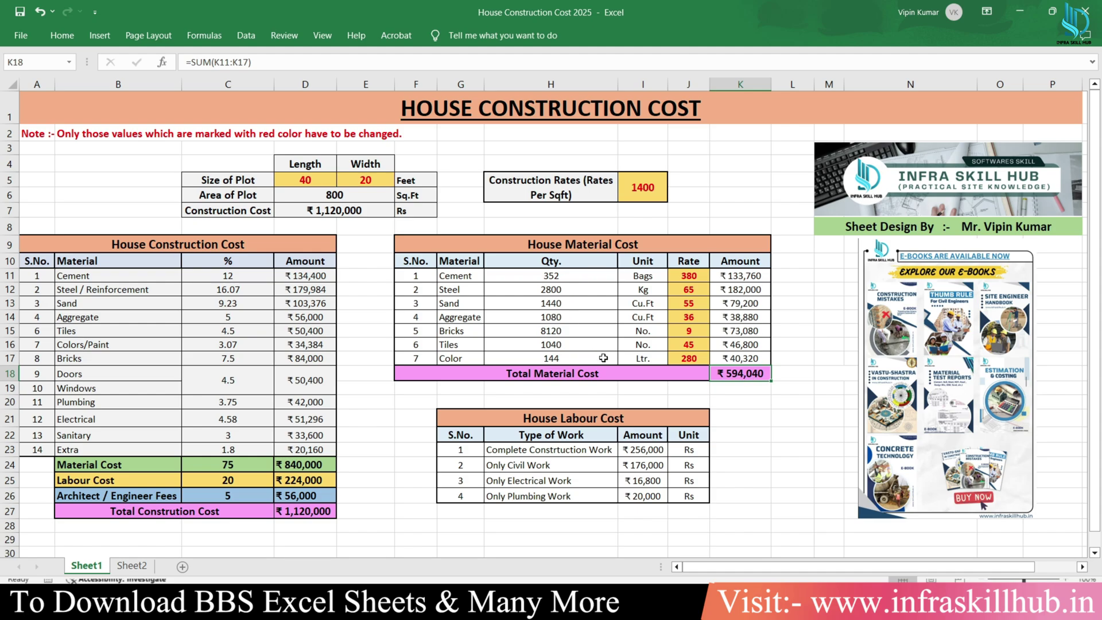
Review the material percentages in the House Construction Cost table against the overall Material Cost percentage.
{"action": "left_click", "coordinate": [252, 240]}
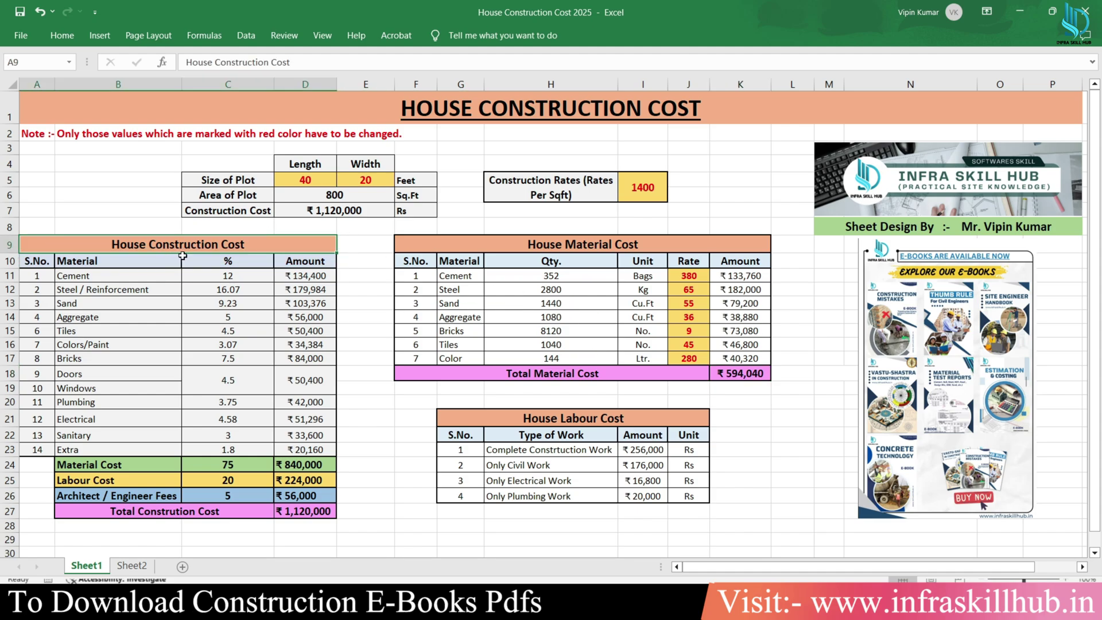
{"action": "left_click_drag", "start_coordinate": [221, 280], "coordinate": [220, 438]}
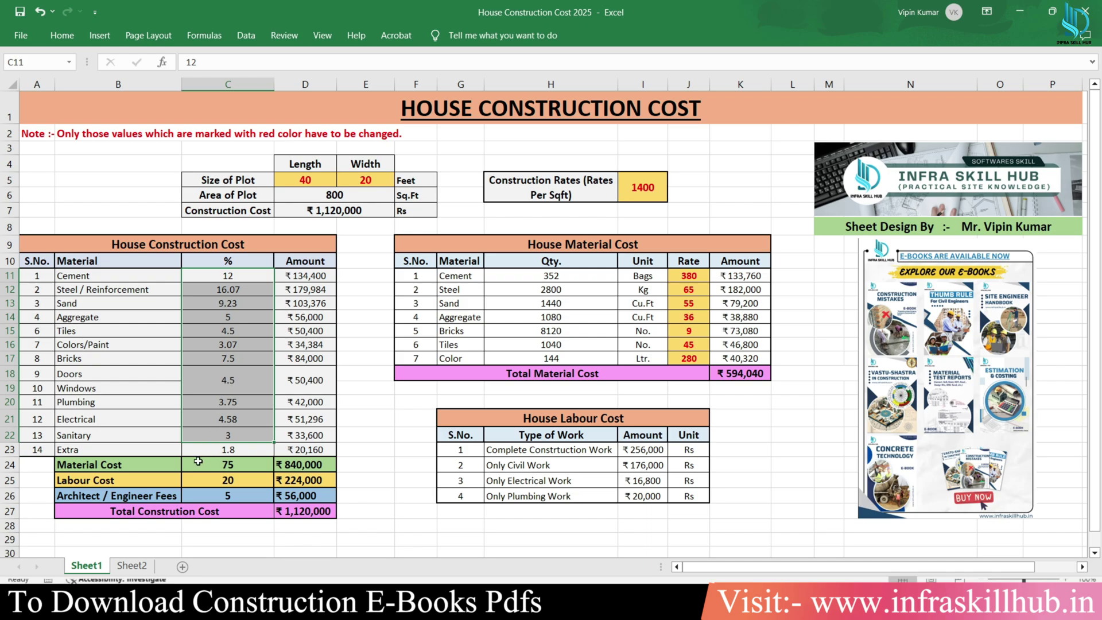
{"action": "left_click_drag", "start_coordinate": [171, 467], "coordinate": [220, 462]}
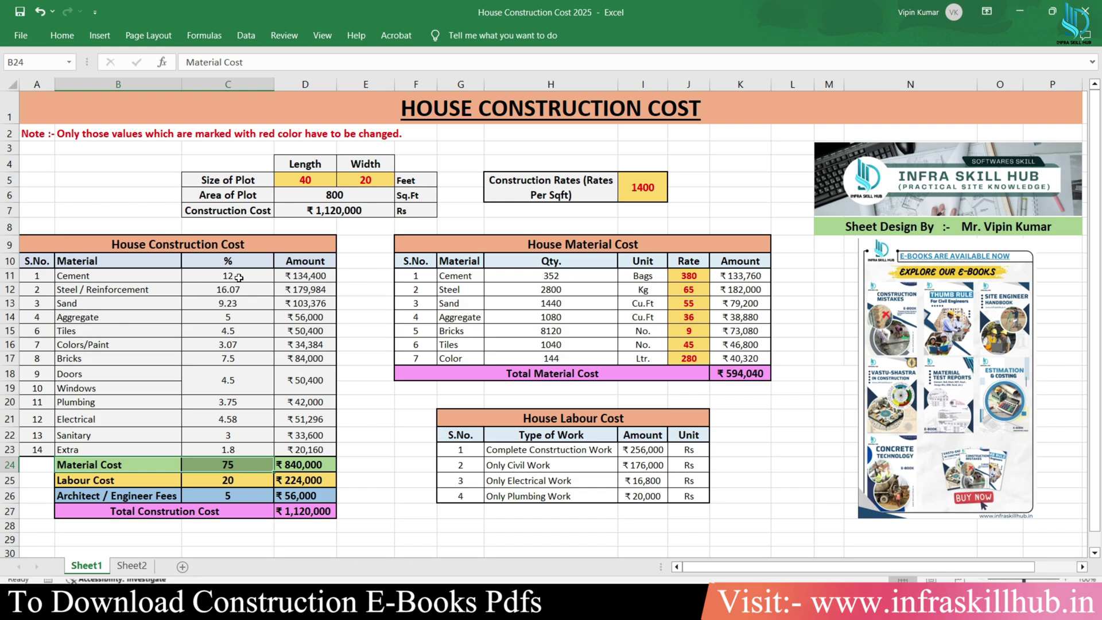
{"action": "left_click_drag", "start_coordinate": [236, 279], "coordinate": [234, 443]}
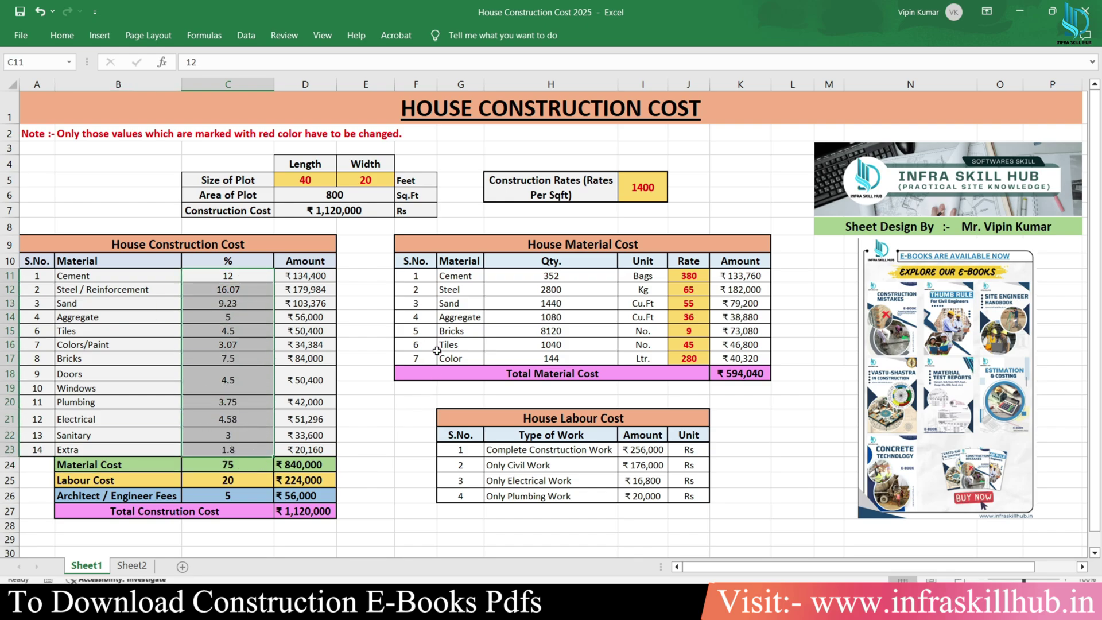
Check the quantities of cement, steel, sand and bricks in the House Material Cost table against the formula for Total Material Cost.
{"action": "left_click", "coordinate": [452, 369]}
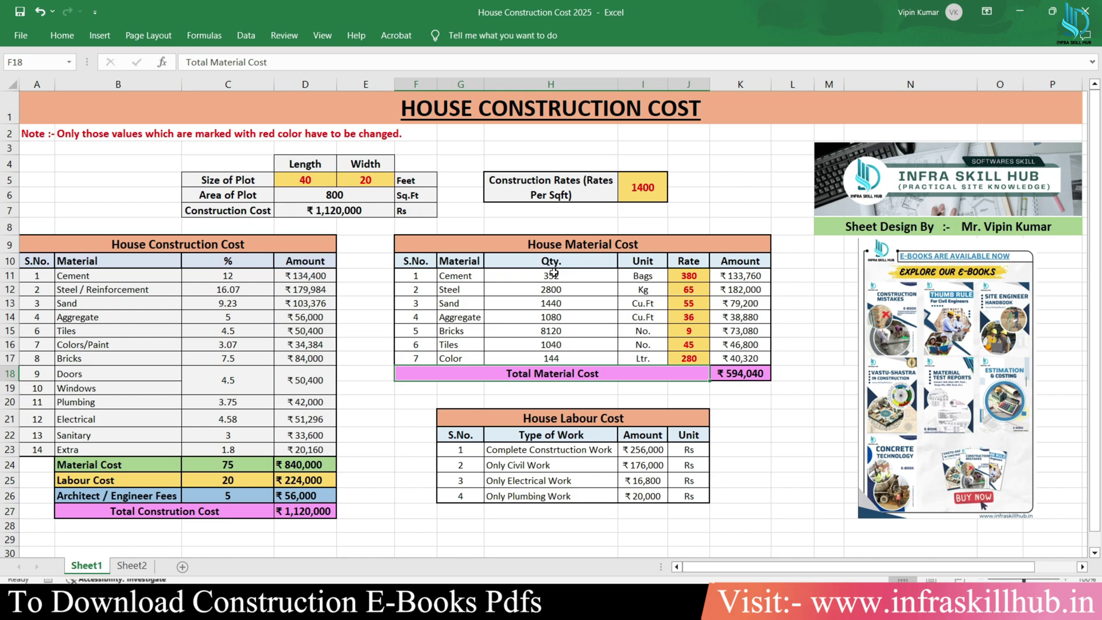
{"action": "left_click_drag", "start_coordinate": [553, 277], "coordinate": [553, 359]}
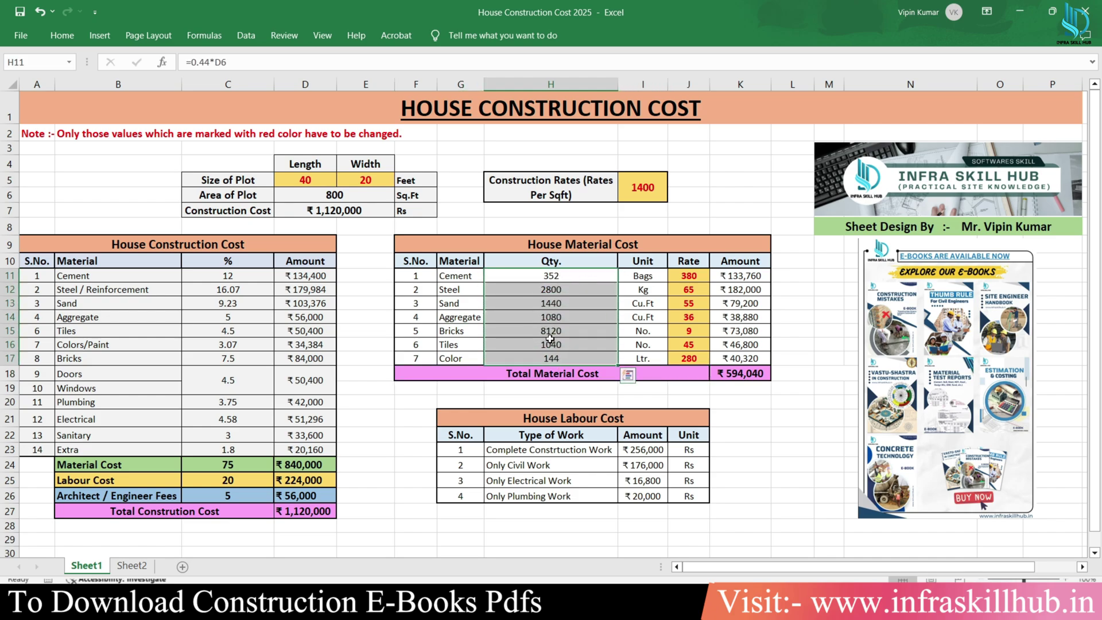
{"action": "left_click", "coordinate": [468, 270]}
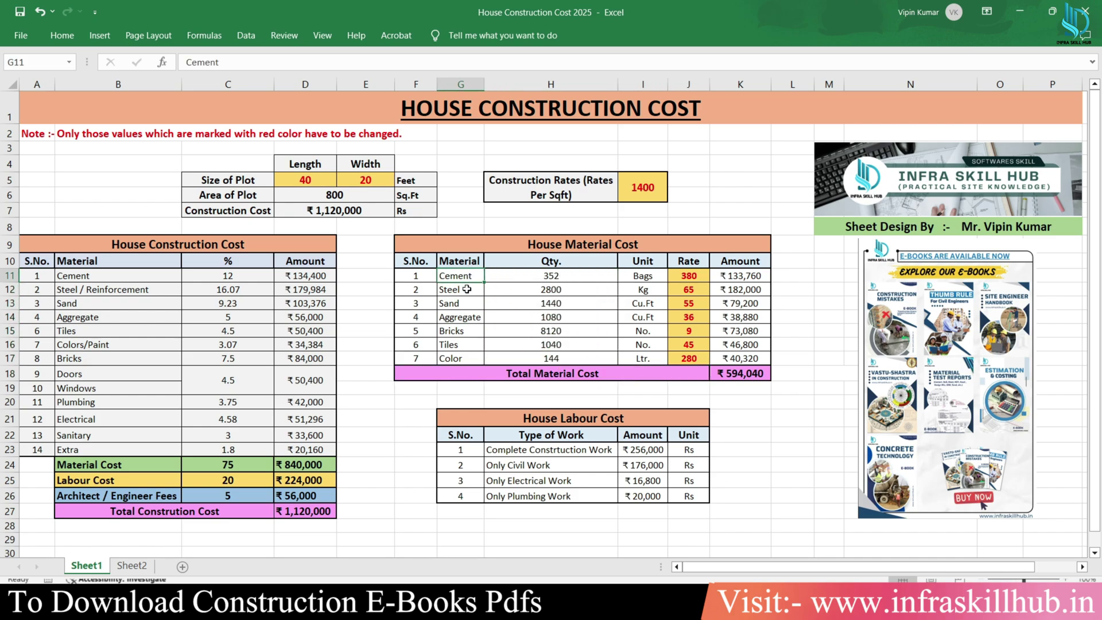
{"action": "left_click", "coordinate": [467, 291]}
{"action": "left_click", "coordinate": [458, 303]}
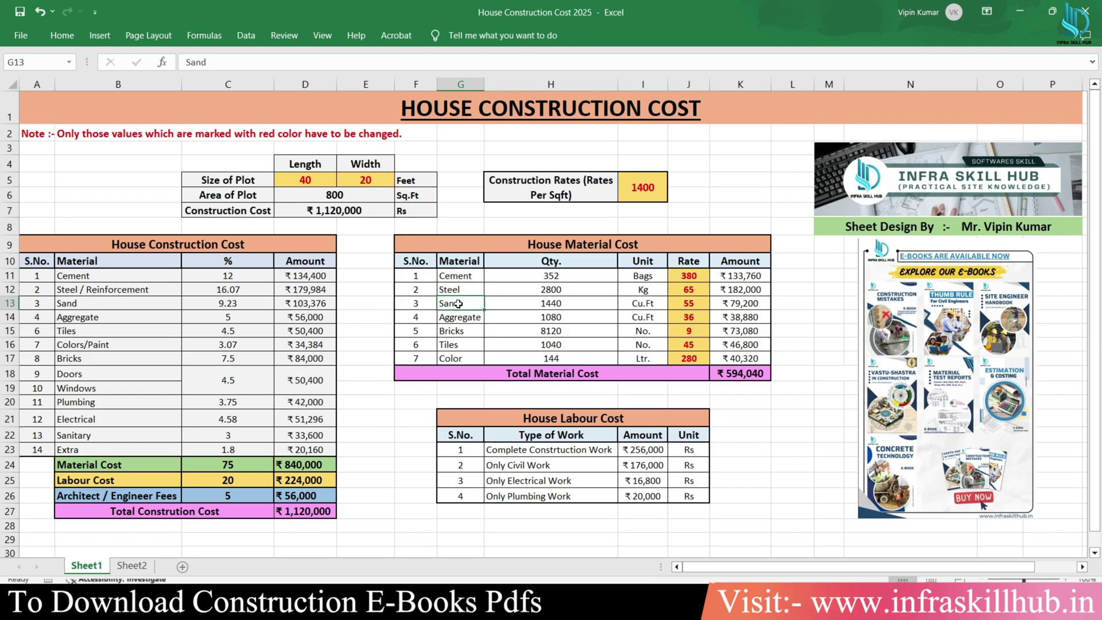
{"action": "left_click_drag", "start_coordinate": [468, 335], "coordinate": [548, 332]}
{"action": "left_click", "coordinate": [547, 333]}
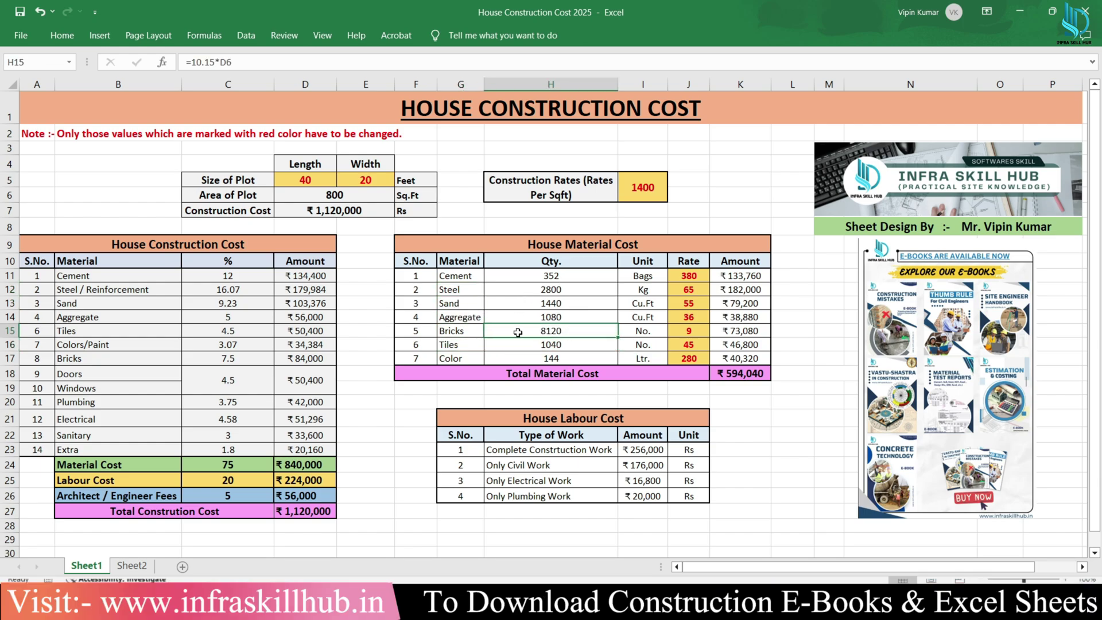
{"action": "left_click_drag", "start_coordinate": [564, 376], "coordinate": [741, 386]}
{"action": "left_click", "coordinate": [740, 374]}
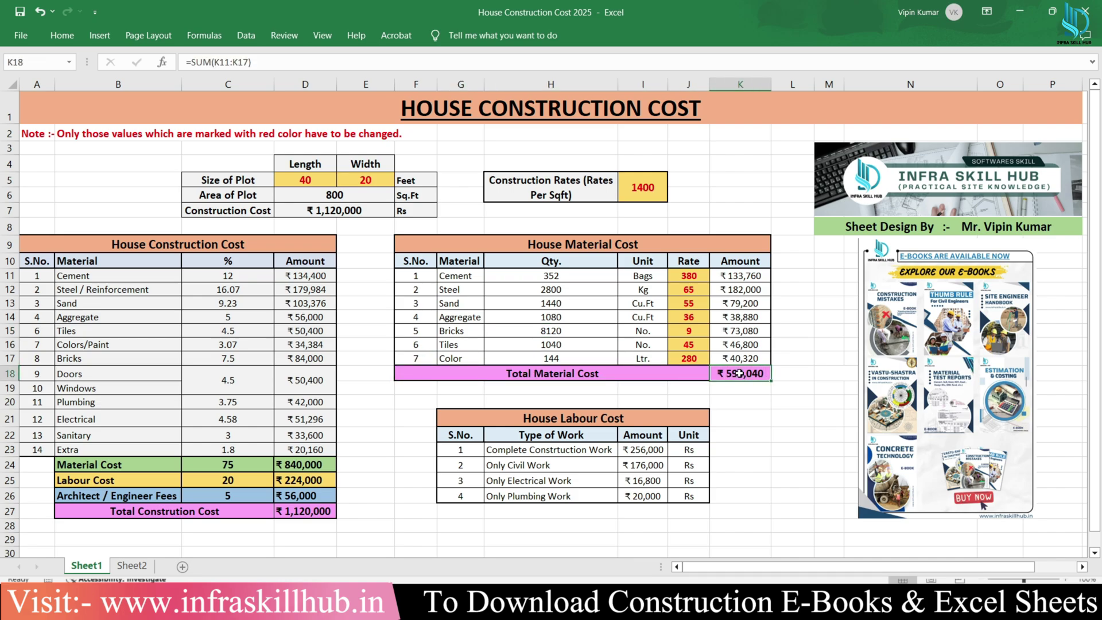
Go through the four types of work listed in the House Labour Cost table.
{"action": "left_click_drag", "start_coordinate": [591, 410], "coordinate": [540, 445]}
{"action": "left_click", "coordinate": [540, 448]}
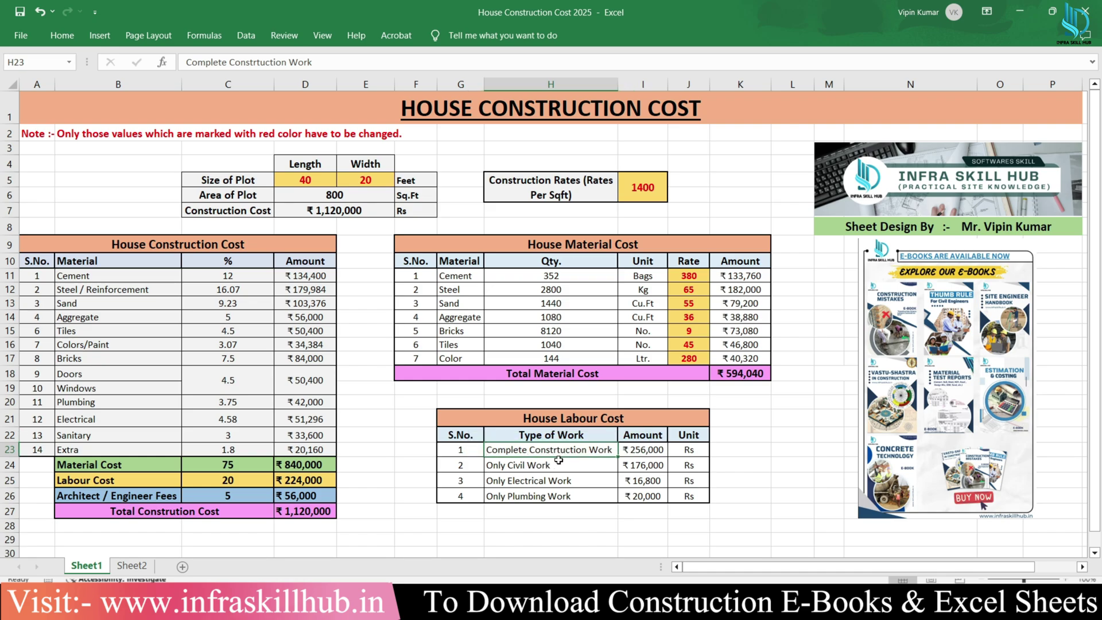
{"action": "left_click", "coordinate": [552, 465]}
{"action": "left_click", "coordinate": [548, 482]}
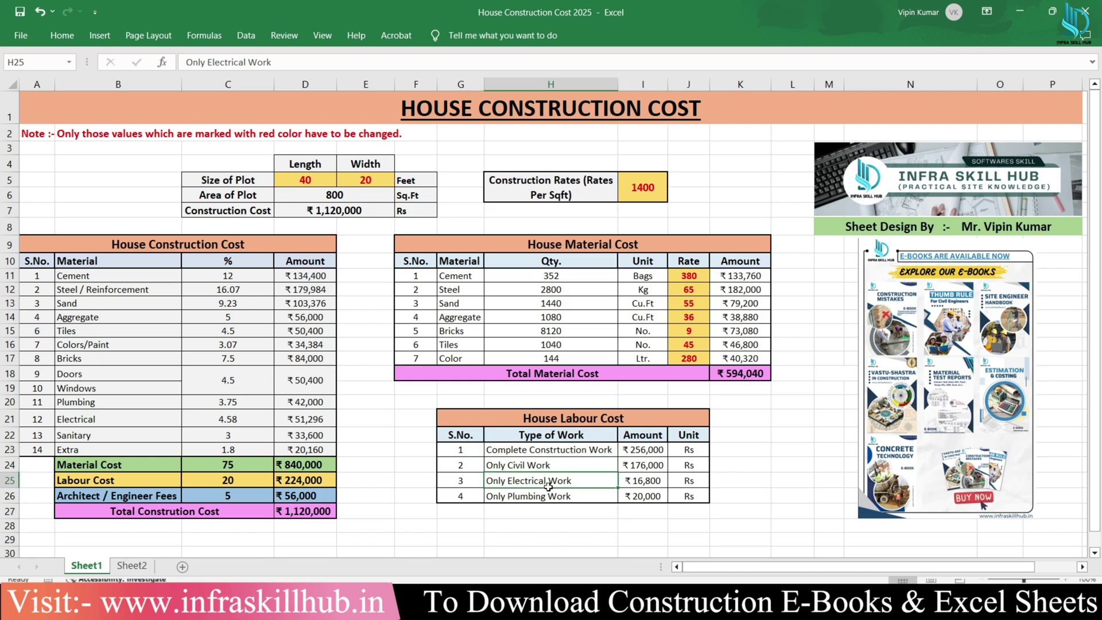
{"action": "left_click_drag", "start_coordinate": [550, 498], "coordinate": [532, 498]}
Examine the labour amounts and their area-based formulas for complete construction, civil, electrical and plumbing work.
{"action": "left_click", "coordinate": [637, 453]}
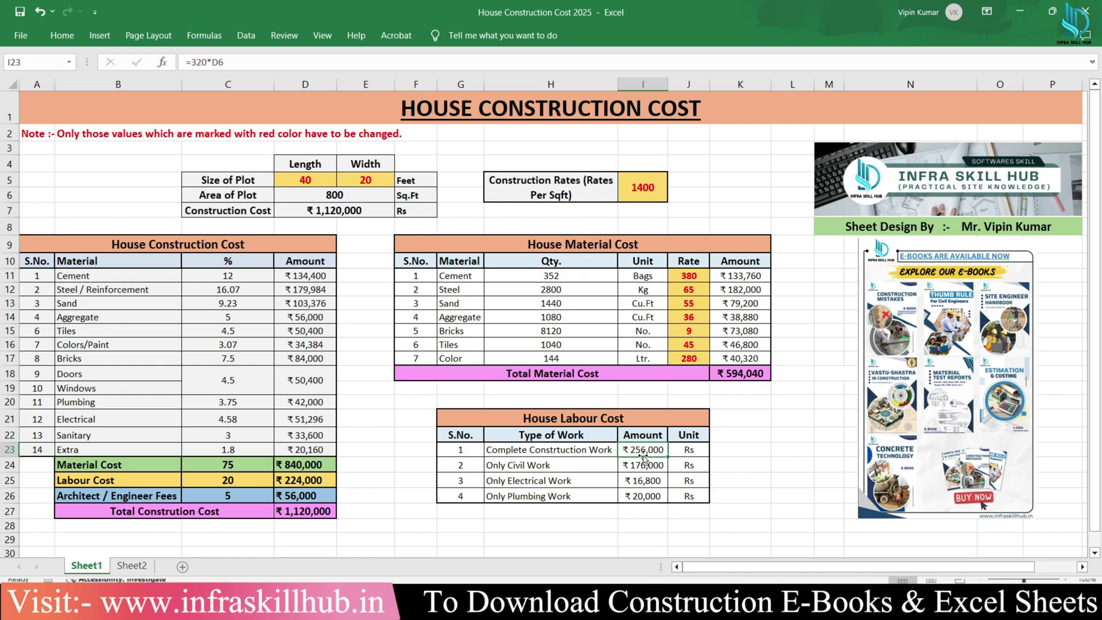
{"action": "left_click", "coordinate": [600, 464]}
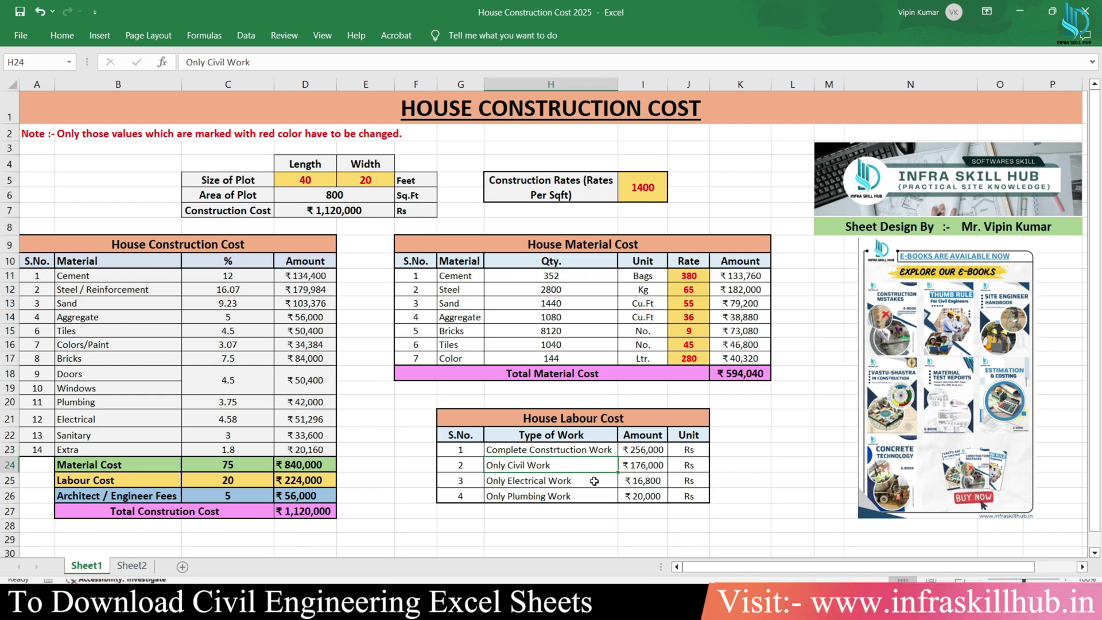
{"action": "left_click", "coordinate": [595, 482]}
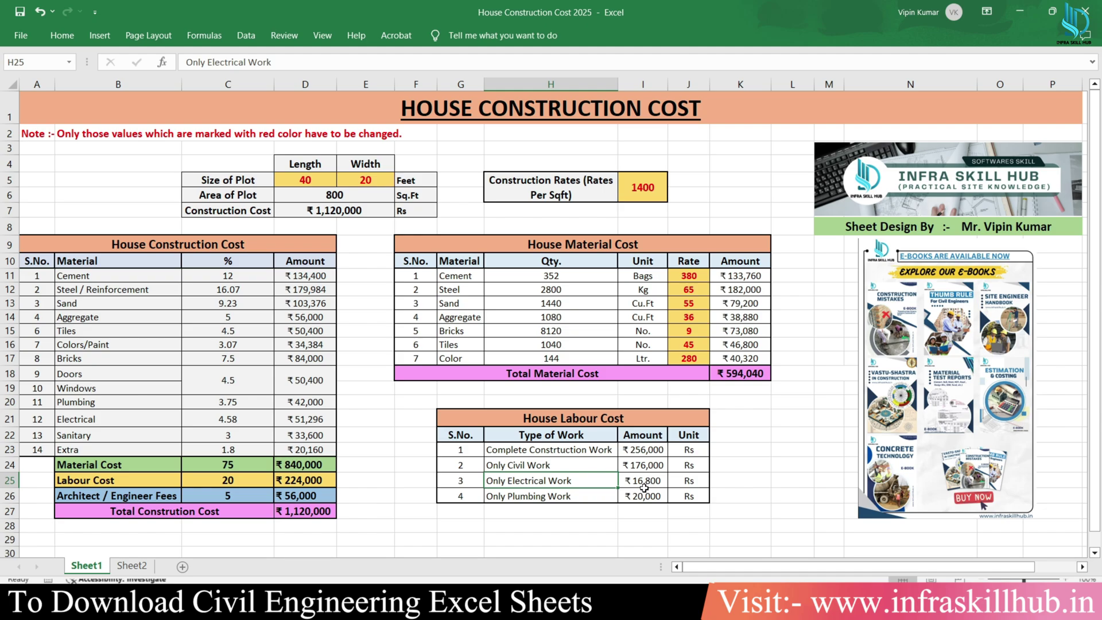
{"action": "left_click", "coordinate": [605, 498]}
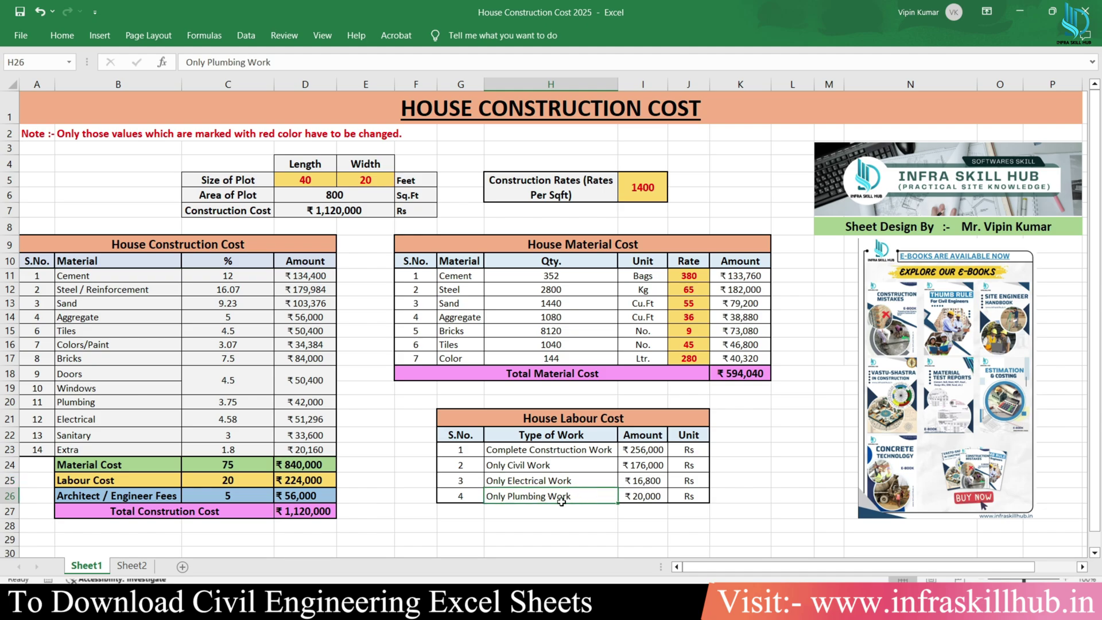
{"action": "left_click", "coordinate": [645, 498]}
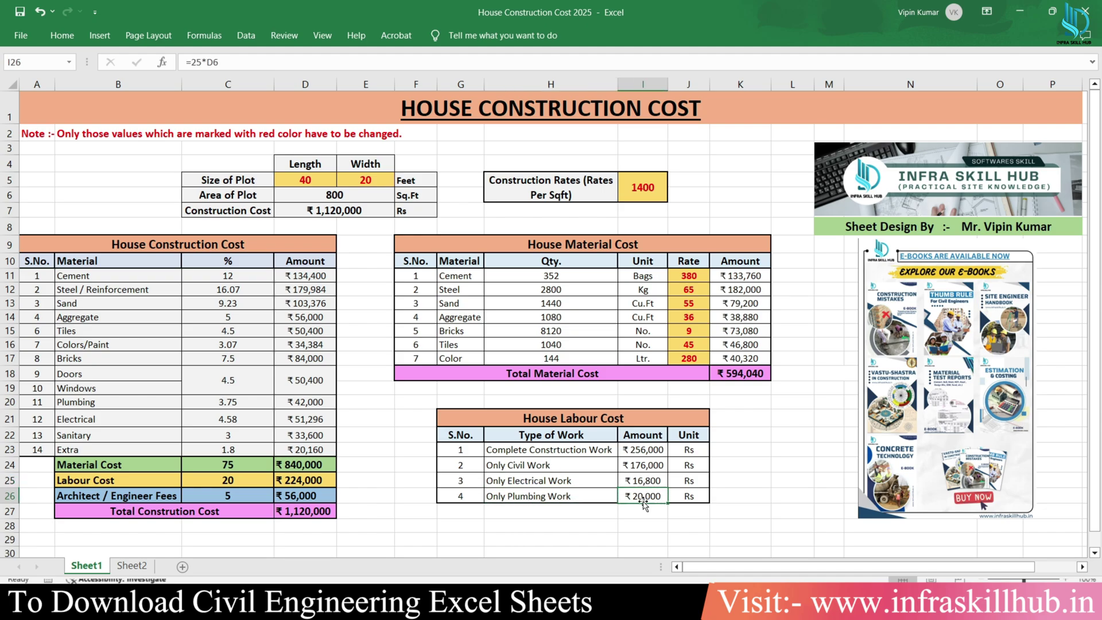
{"action": "left_click", "coordinate": [590, 422]}
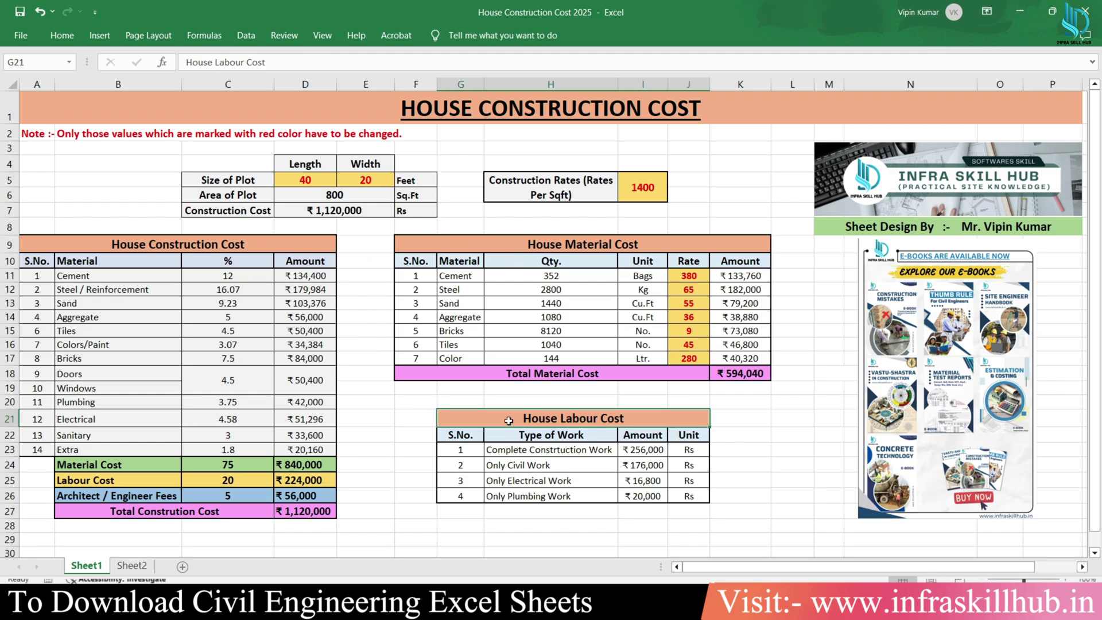
Set the plot length to 30 feet.
{"action": "left_click", "coordinate": [292, 184]}
{"action": "type", "text": "30"}
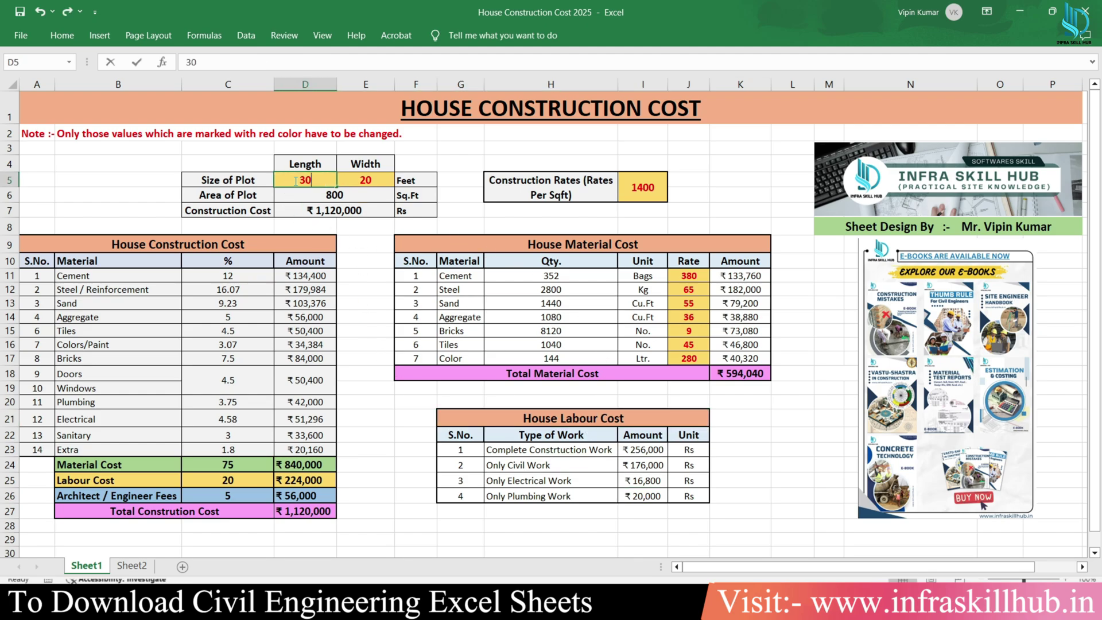
{"action": "key", "text": "Return"}
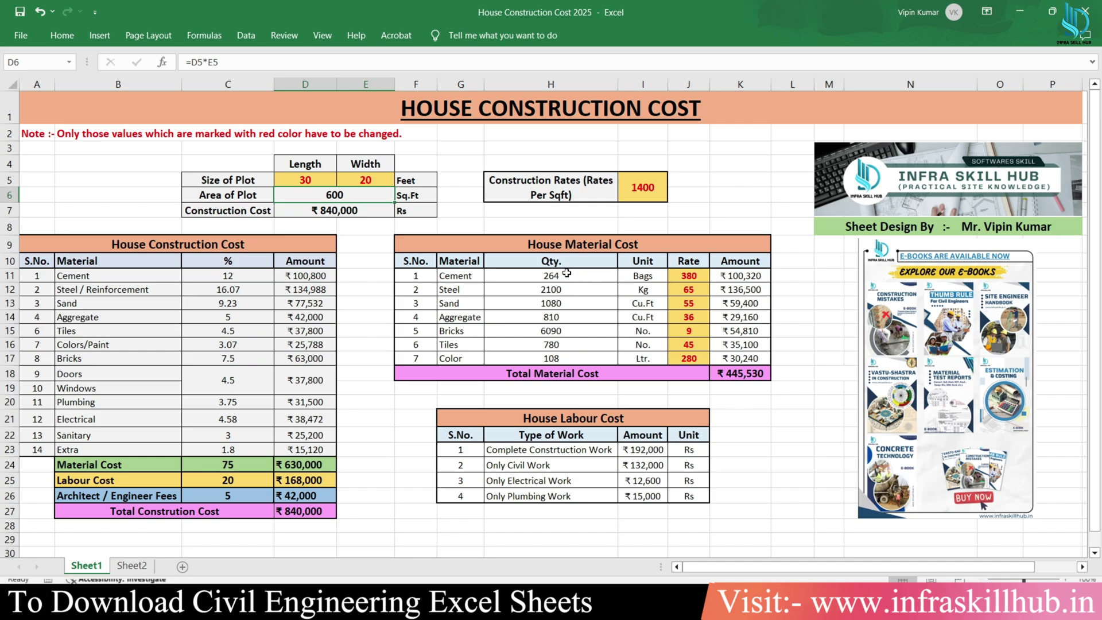
Review the recalculated material quantities, the civil labour amount, and the material, labour, fee and total construction costs.
{"action": "left_click_drag", "start_coordinate": [566, 273], "coordinate": [561, 359]}
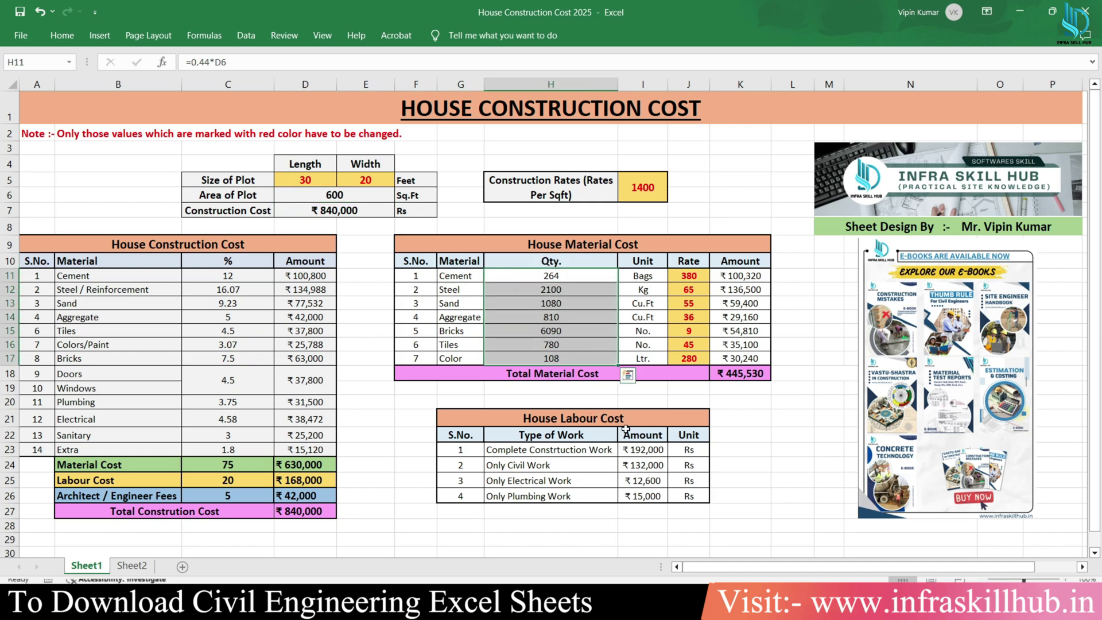
{"action": "left_click", "coordinate": [660, 465]}
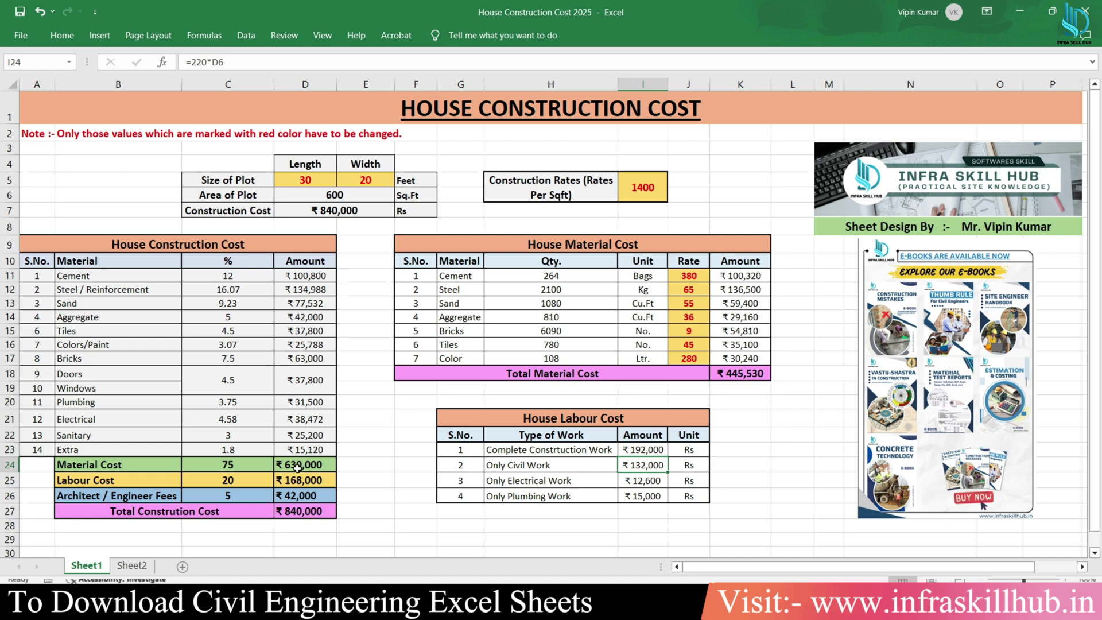
{"action": "left_click_drag", "start_coordinate": [297, 468], "coordinate": [297, 511]}
{"action": "left_click", "coordinate": [296, 514]}
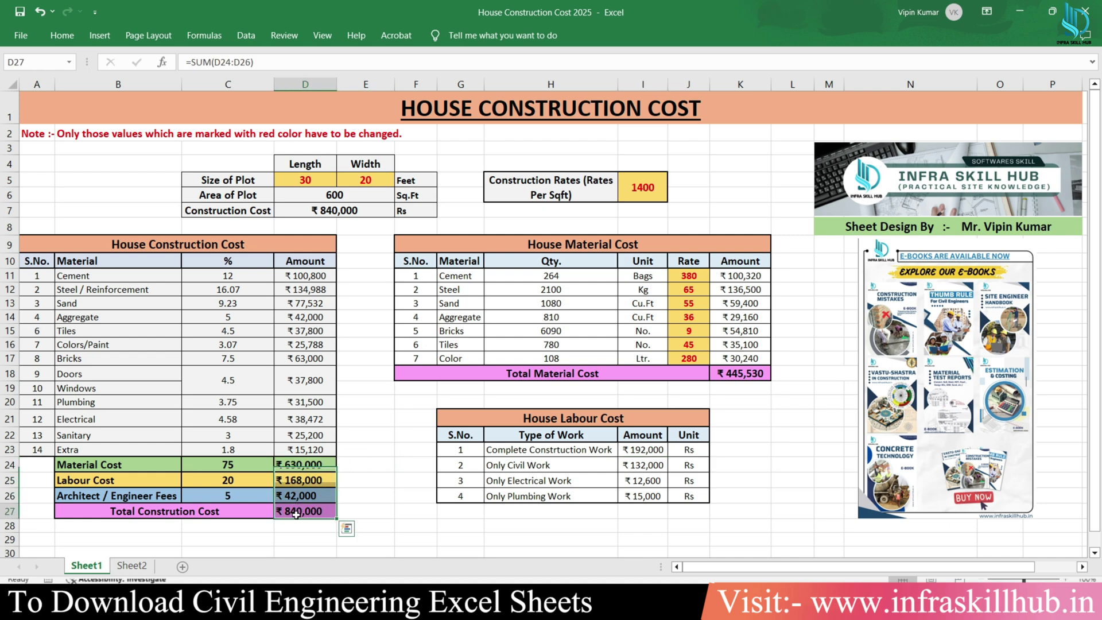
{"action": "left_click", "coordinate": [296, 514]}
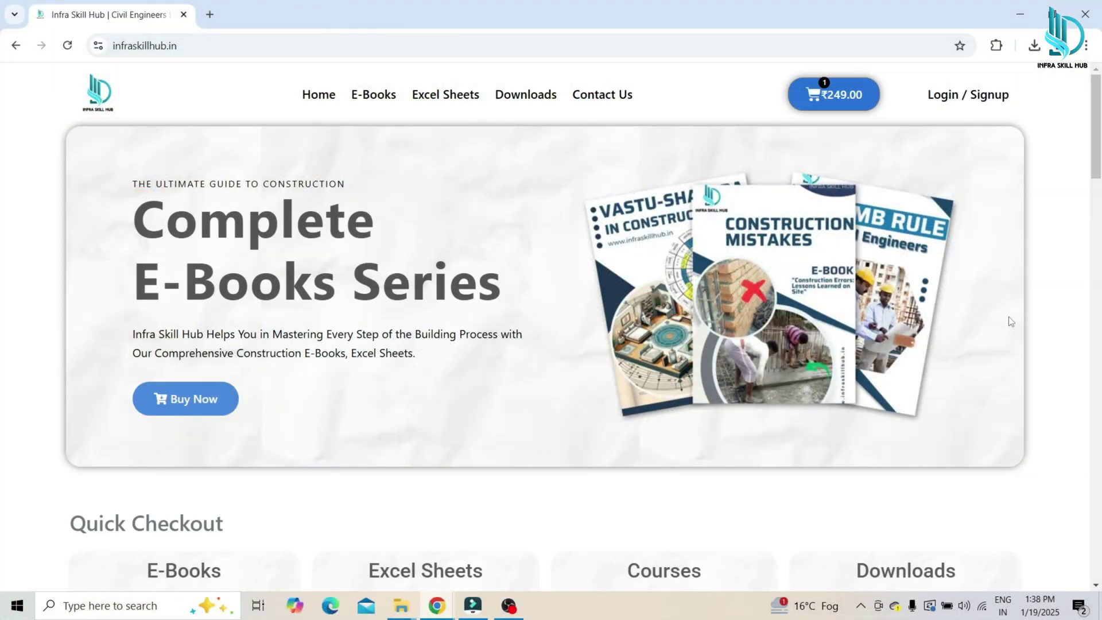
{"action": "left_click_drag", "start_coordinate": [1093, 121], "coordinate": [1095, 282]}
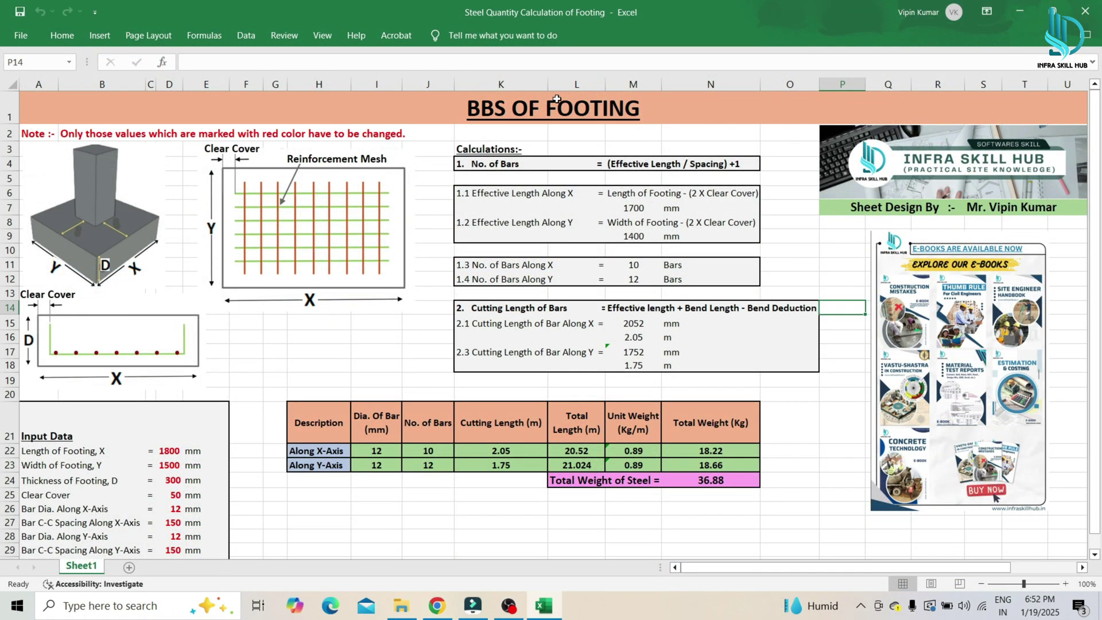
{"action": "left_click", "coordinate": [557, 99]}
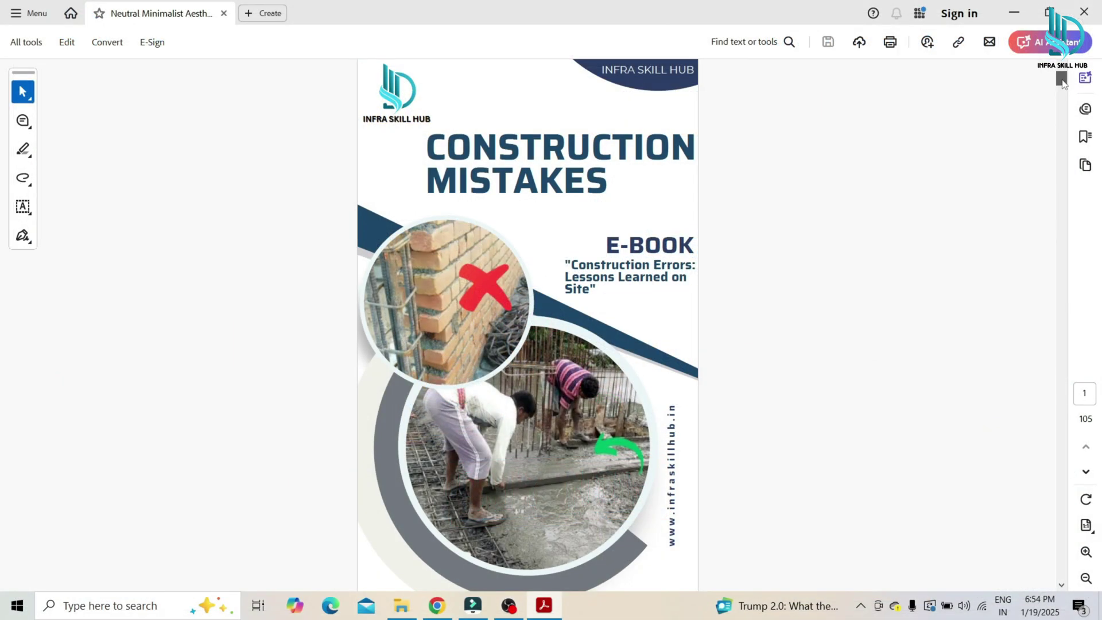
{"action": "left_click_drag", "start_coordinate": [1061, 77], "coordinate": [1062, 102]}
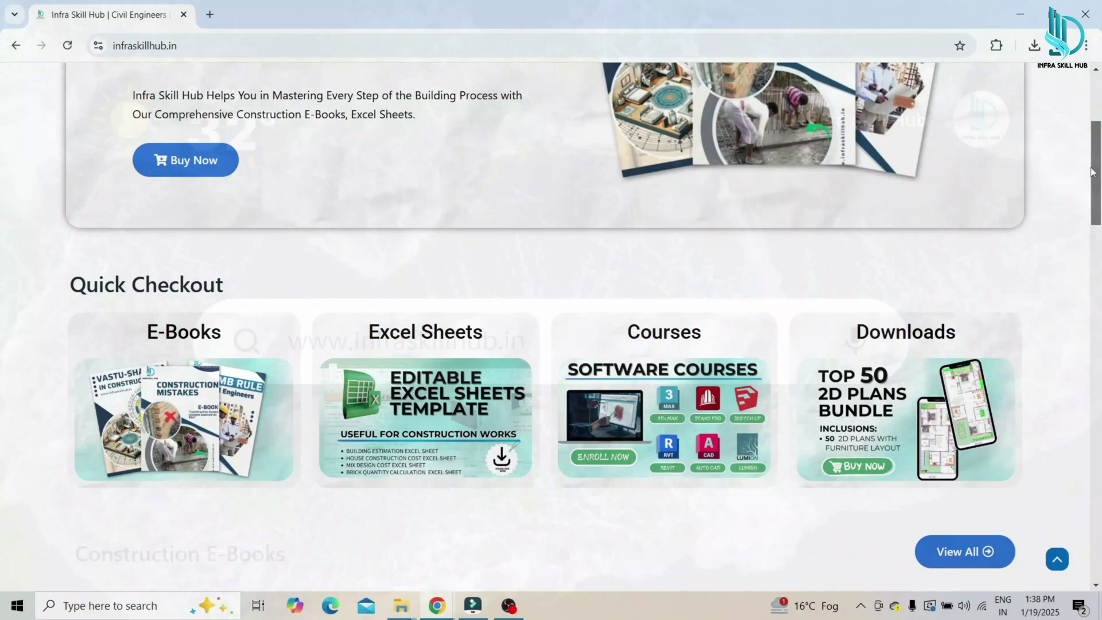
{"action": "scroll", "coordinate": [1093, 198], "scroll_direction": "down", "scroll_amount": 2}
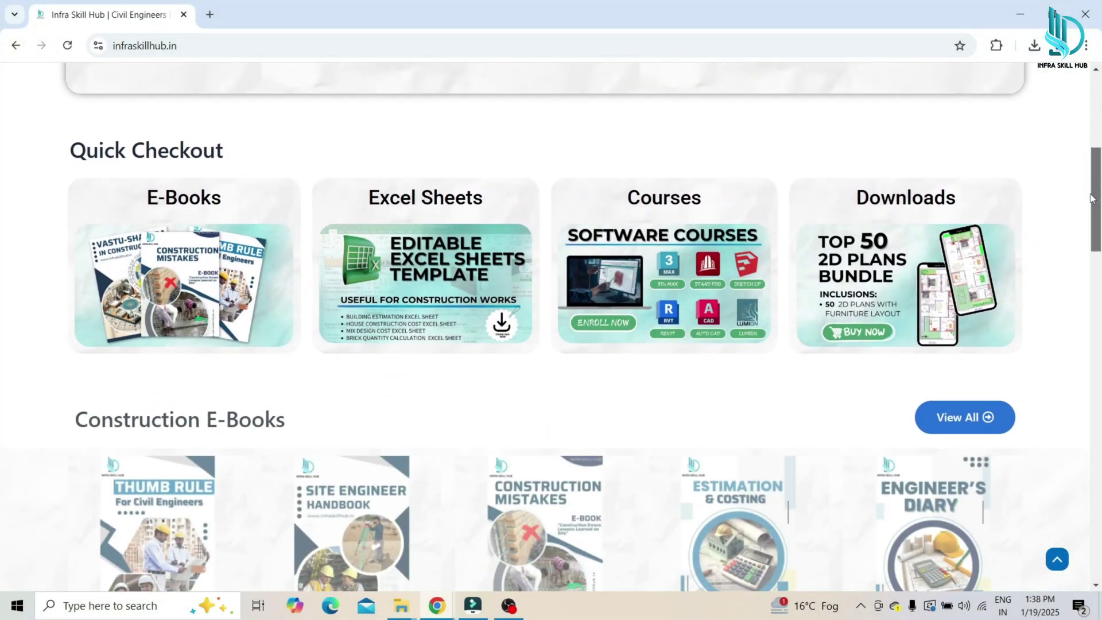
{"action": "left_click_drag", "start_coordinate": [1093, 198], "coordinate": [1093, 322]}
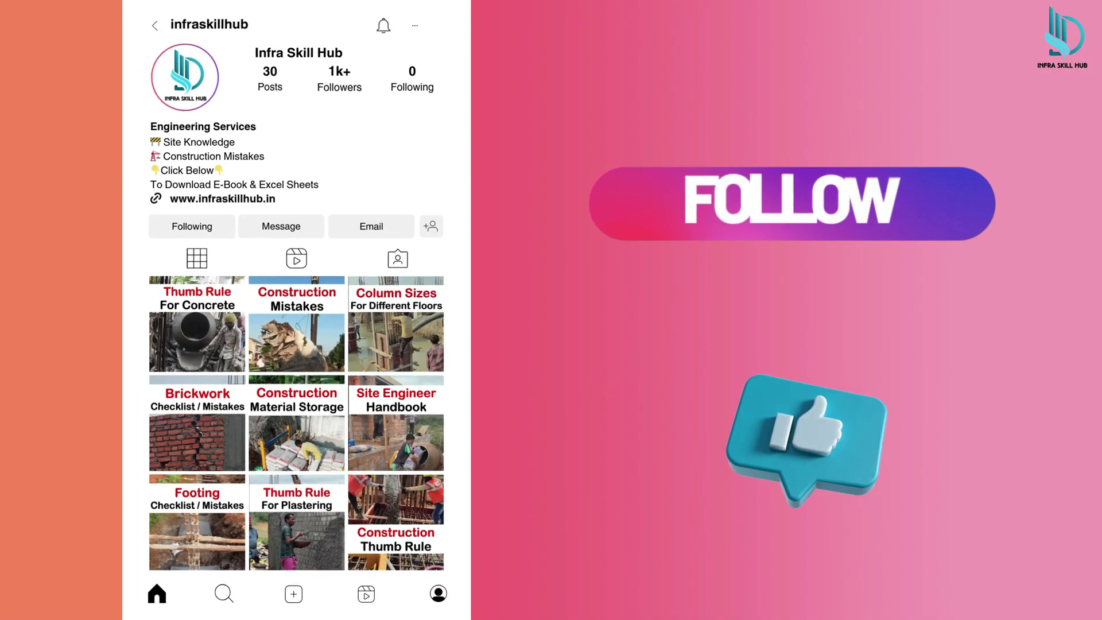